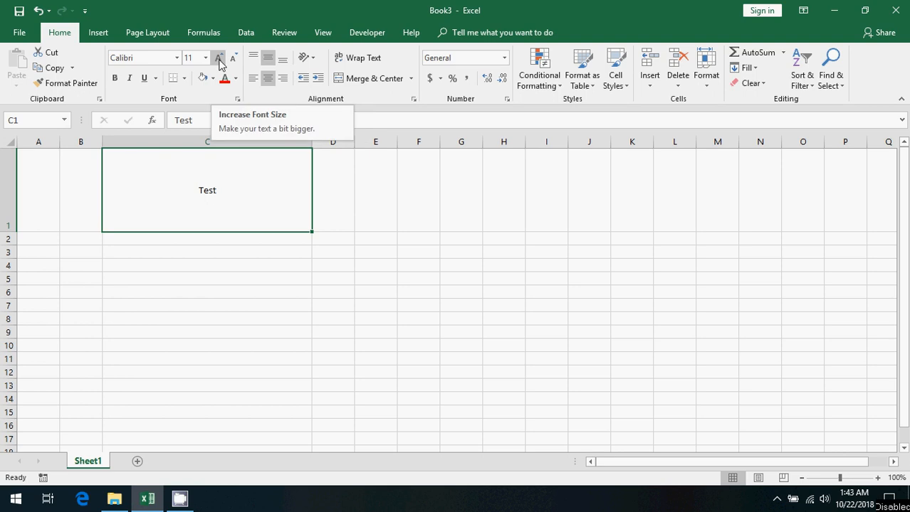
# Enlarge the text in cell C1 through successive font sizes up to 72.
pyautogui.click(219, 60)
pyautogui.click(219, 59)
pyautogui.click(218, 60)
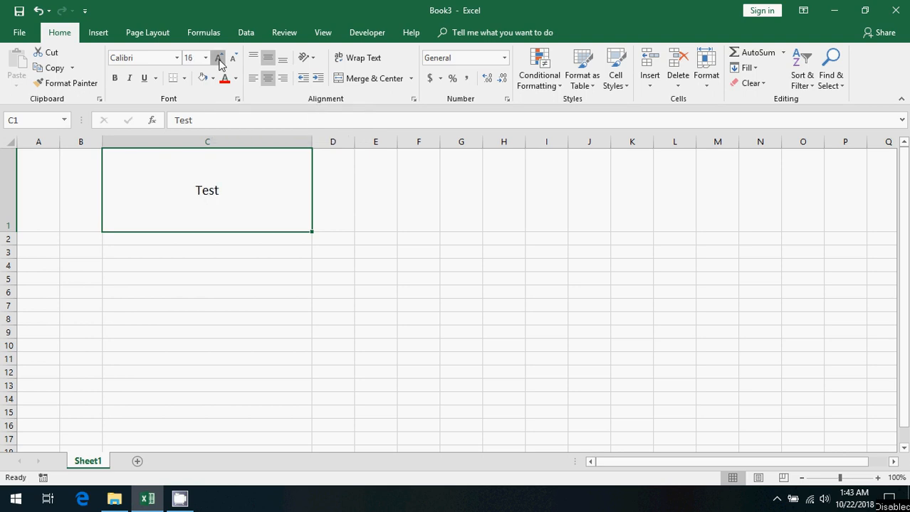
pyautogui.click(219, 59)
pyautogui.click(218, 59)
pyautogui.click(219, 60)
pyautogui.click(218, 60)
pyautogui.click(218, 60)
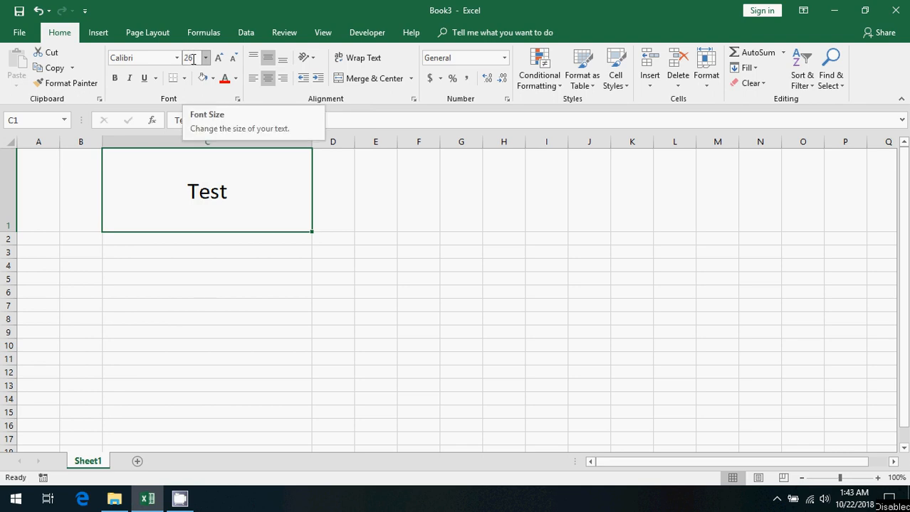
pyautogui.click(218, 60)
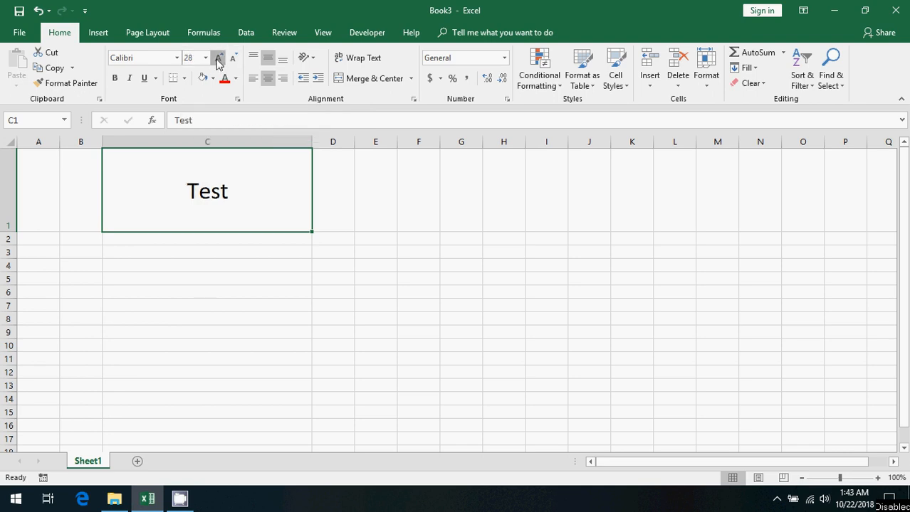
pyautogui.click(219, 60)
pyautogui.click(218, 60)
pyautogui.click(218, 60)
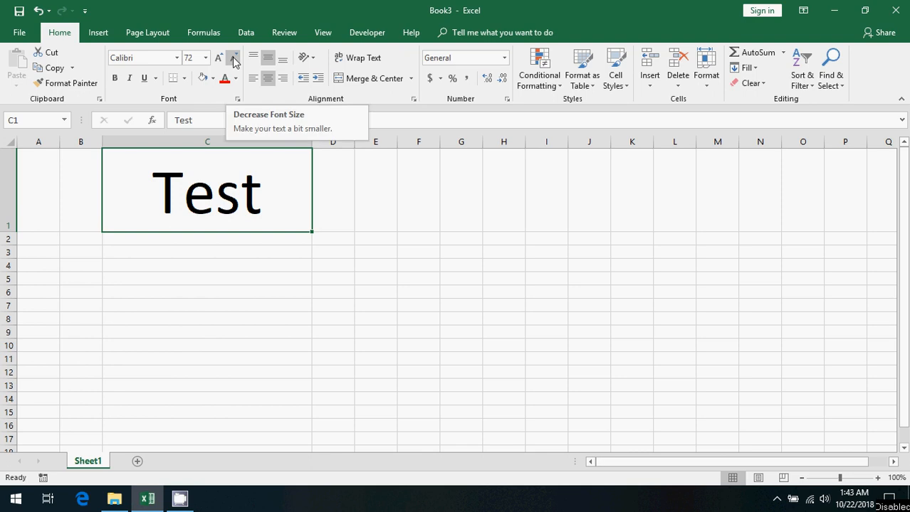
# Reduce the text in cell C1 to font size 36, and raise it again to 48.
pyautogui.click(235, 61)
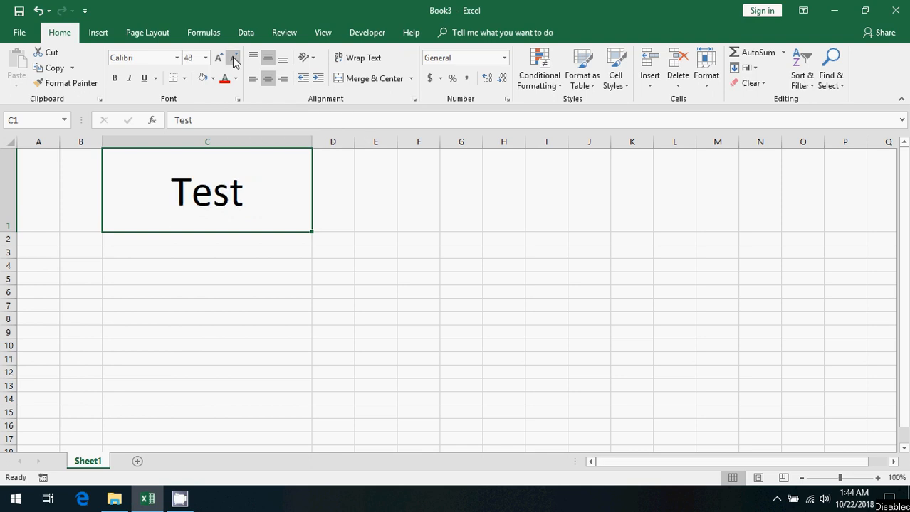
pyautogui.click(235, 60)
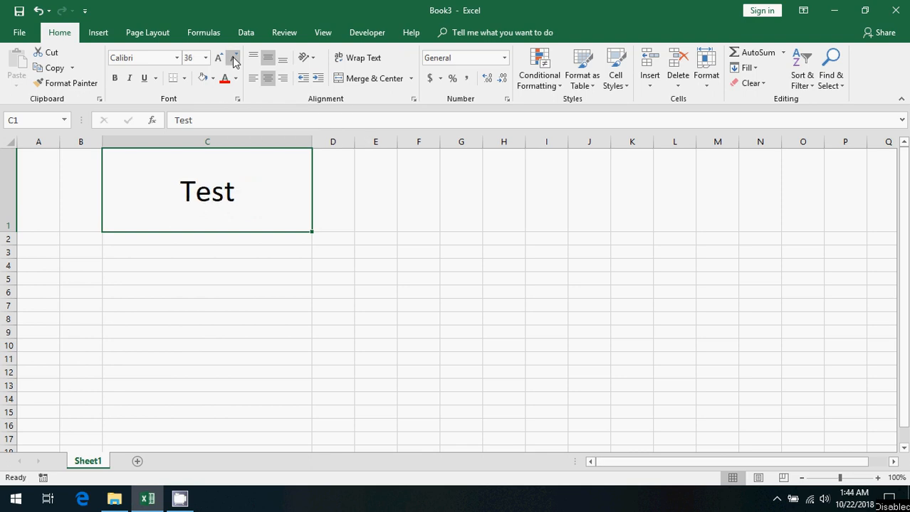
pyautogui.click(221, 57)
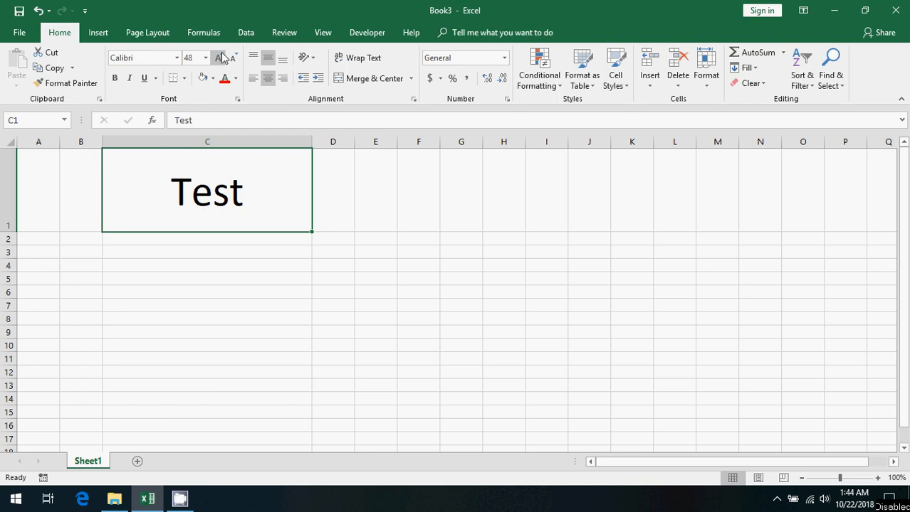
# Look through the available fonts and change the text in cell C1 to Elephant.
pyautogui.click(177, 57)
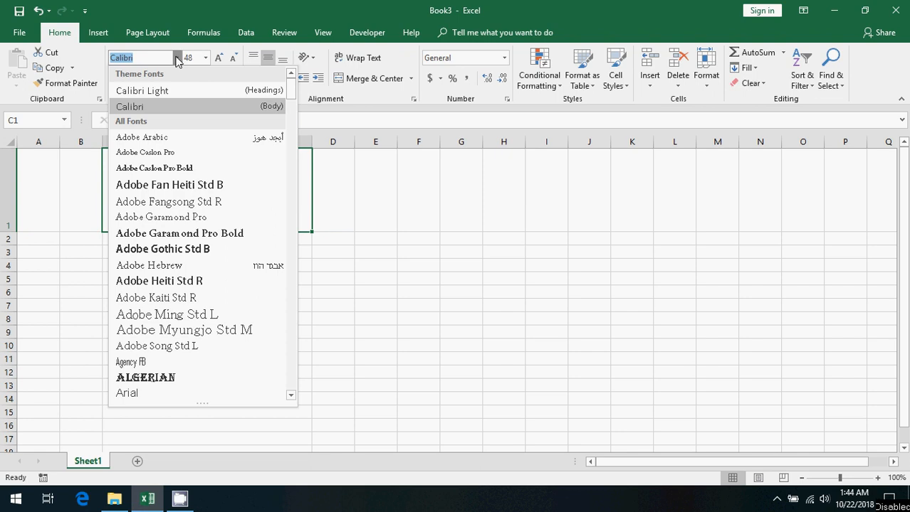
pyautogui.scroll(-3, 173, 176)
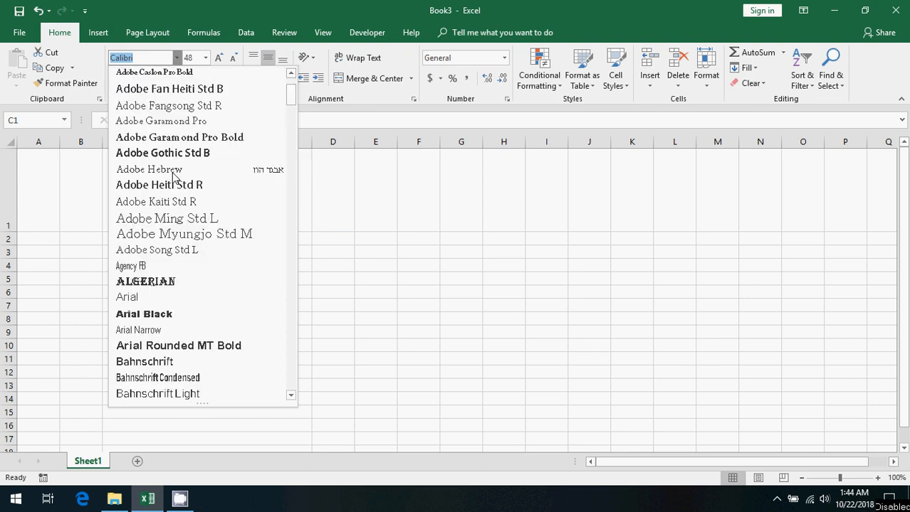
pyautogui.scroll(-6, 173, 177)
pyautogui.scroll(7, 173, 177)
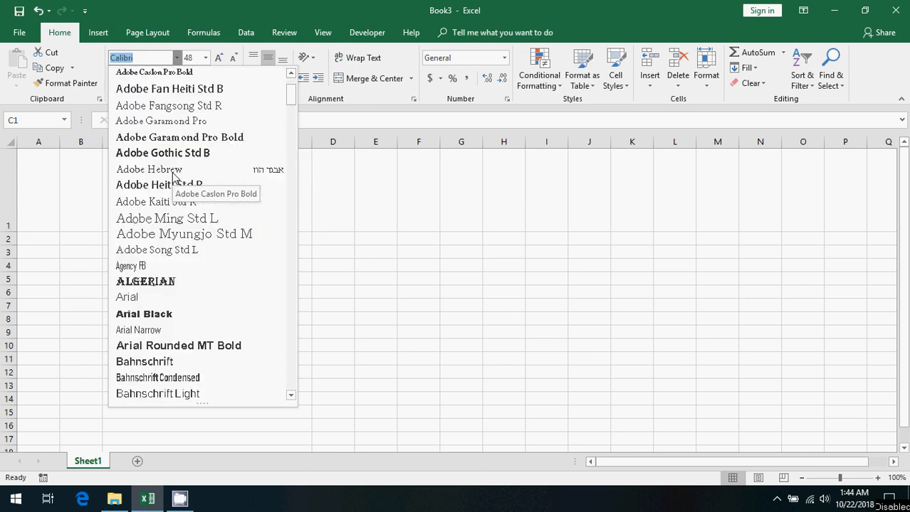
pyautogui.scroll(1, 173, 177)
pyautogui.scroll(-5, 178, 199)
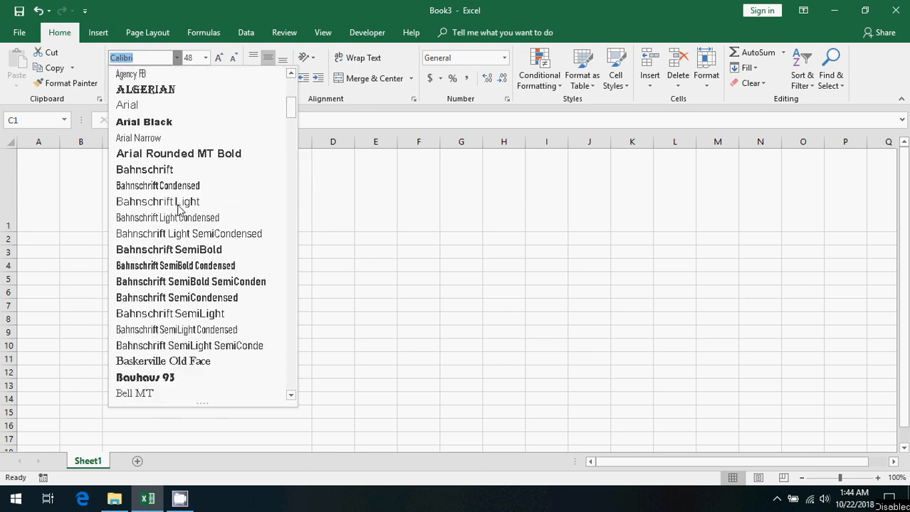
pyautogui.scroll(6, 180, 209)
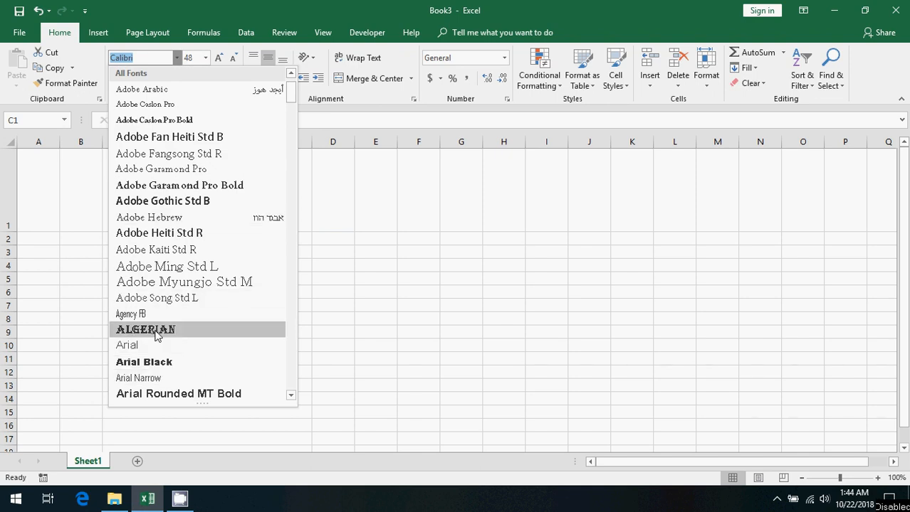
pyautogui.scroll(-6, 156, 336)
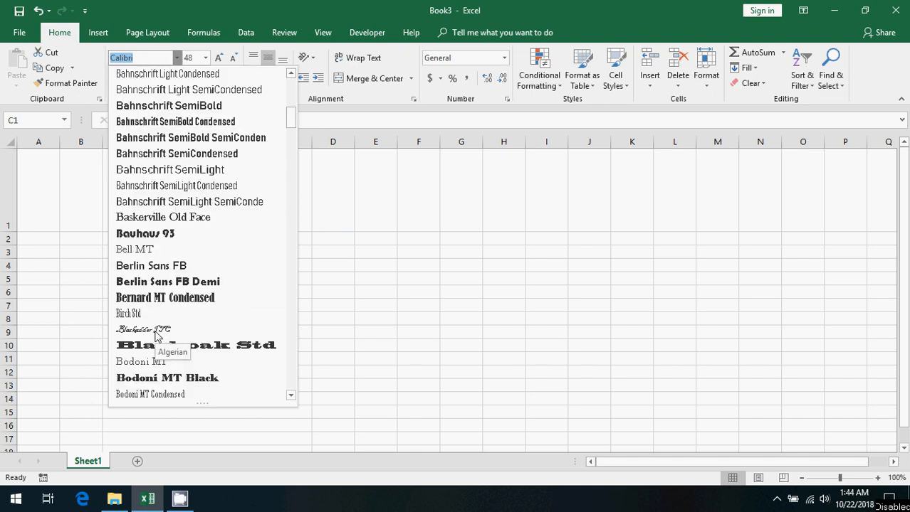
pyautogui.scroll(-5, 157, 335)
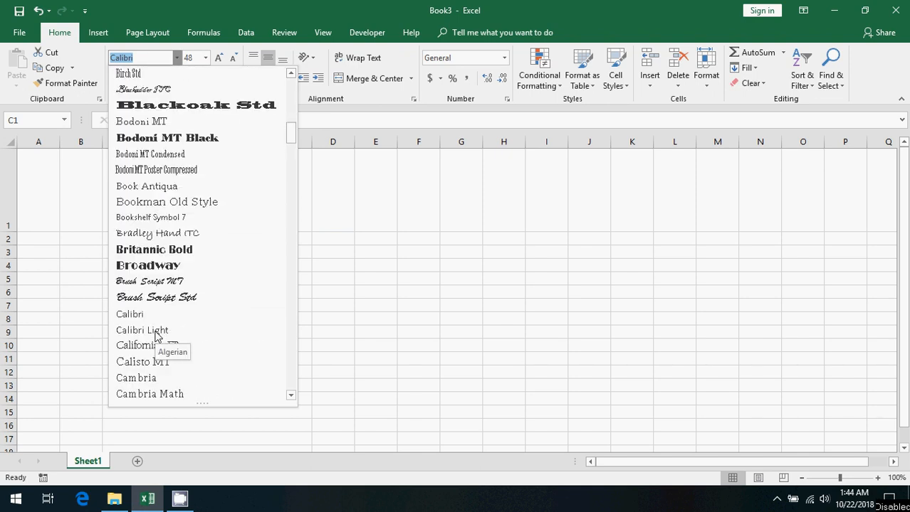
pyautogui.scroll(11, 157, 336)
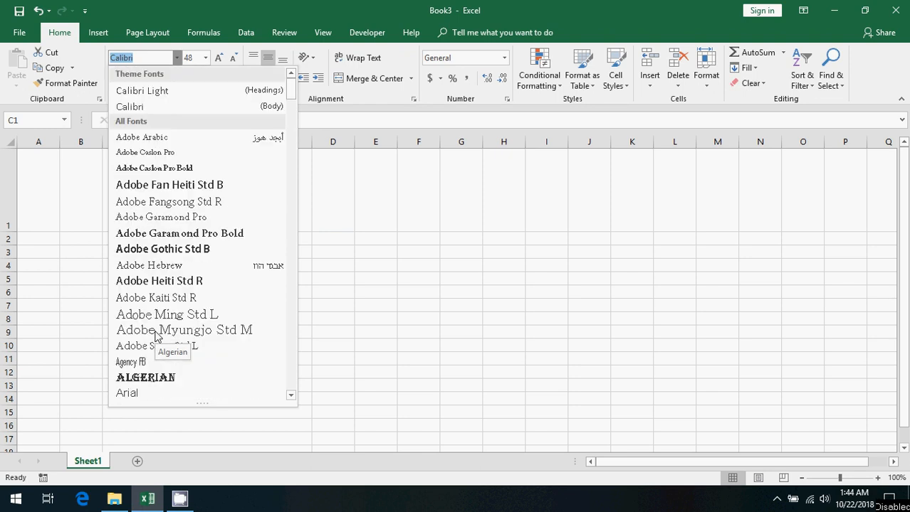
pyautogui.scroll(-15, 157, 336)
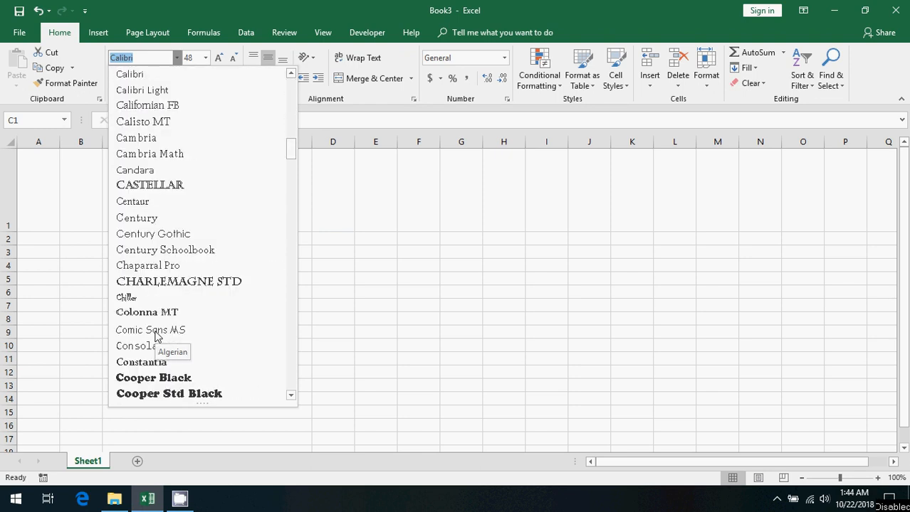
pyautogui.scroll(-1, 157, 336)
pyautogui.scroll(-6, 157, 336)
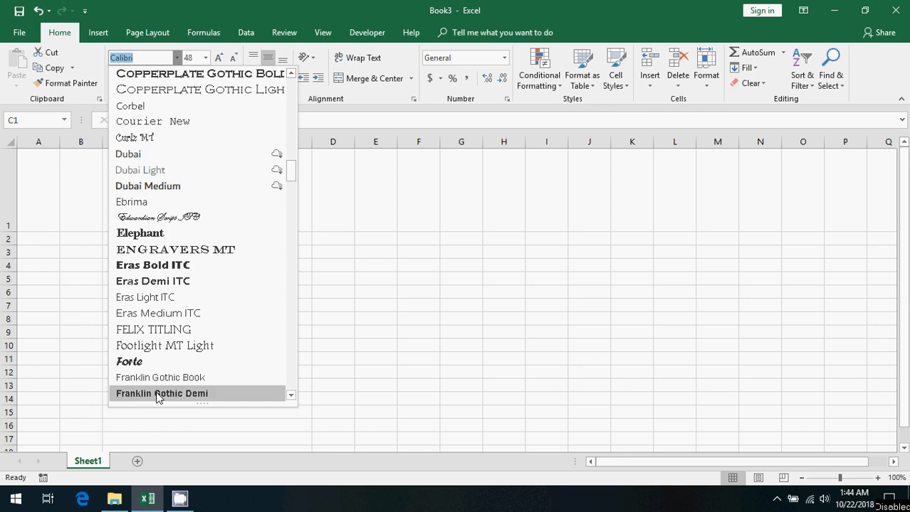
pyautogui.click(146, 234)
pyautogui.click(204, 264)
pyautogui.click(208, 200)
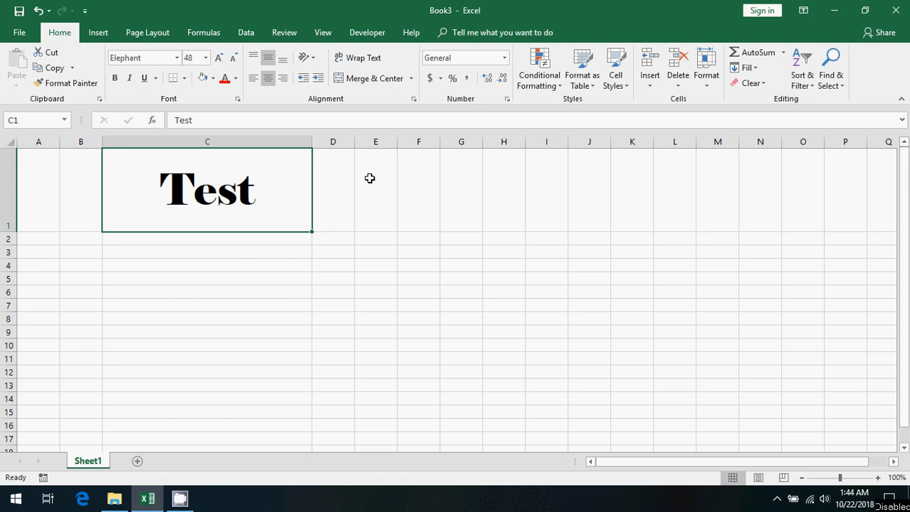
# Make the text in cell C1 bold, italic and underlined.
pyautogui.click(116, 78)
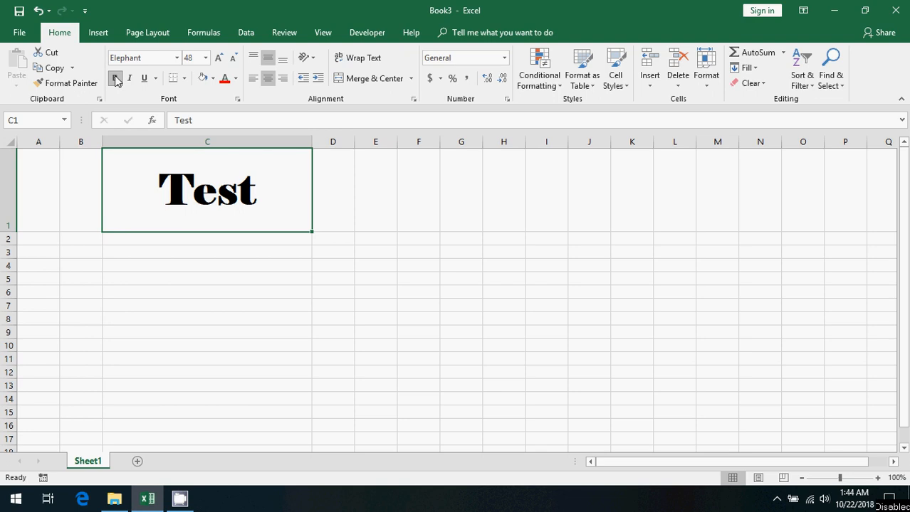
pyautogui.click(131, 80)
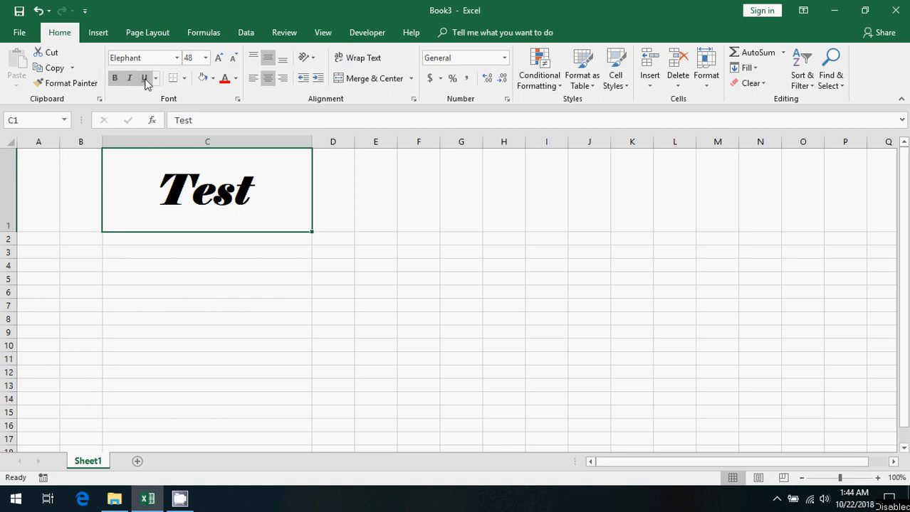
pyautogui.click(145, 79)
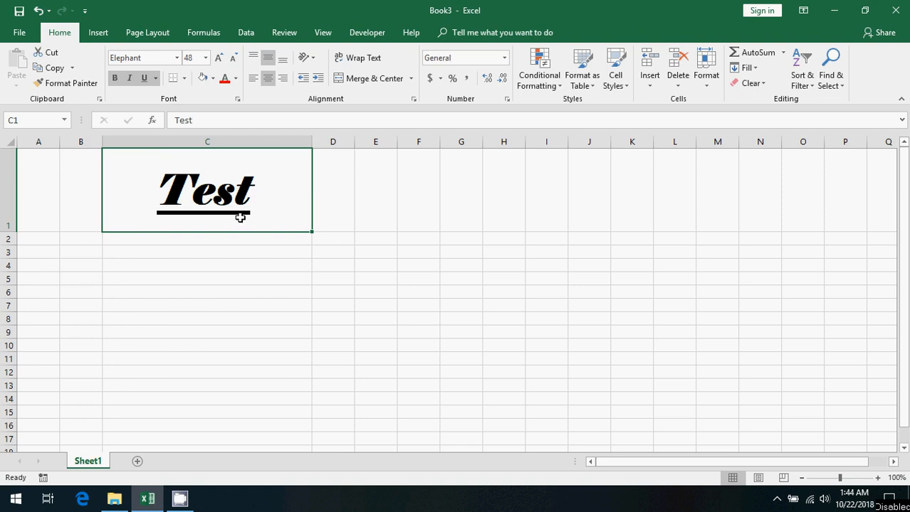
# Change the underline of the text in cell C1 to Double Underline.
pyautogui.click(157, 78)
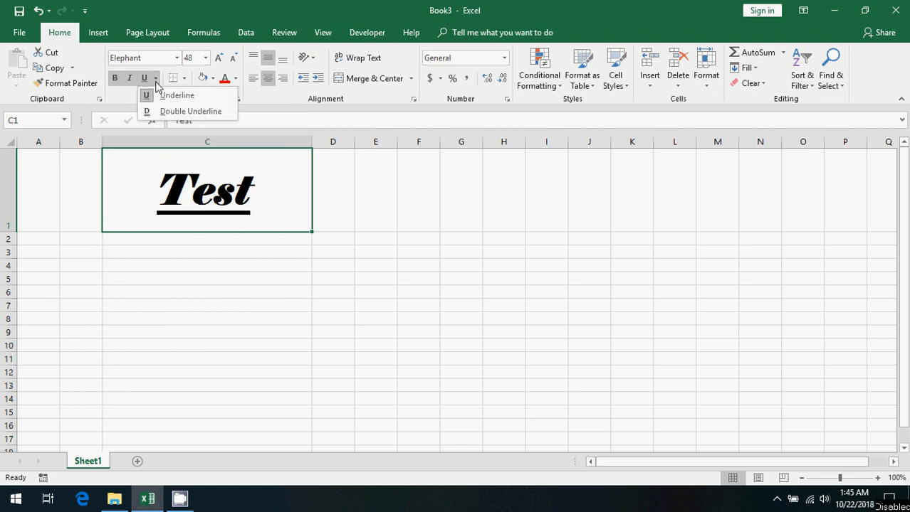
pyautogui.click(156, 81)
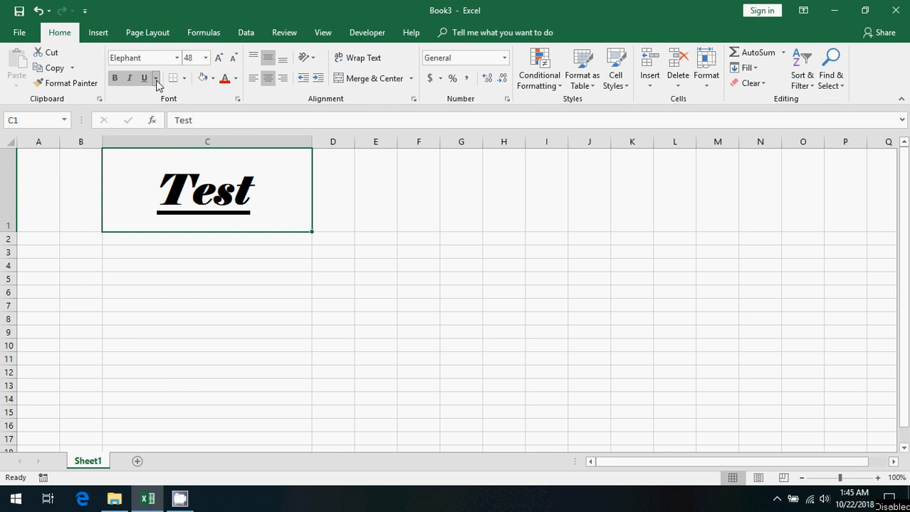
pyautogui.click(157, 81)
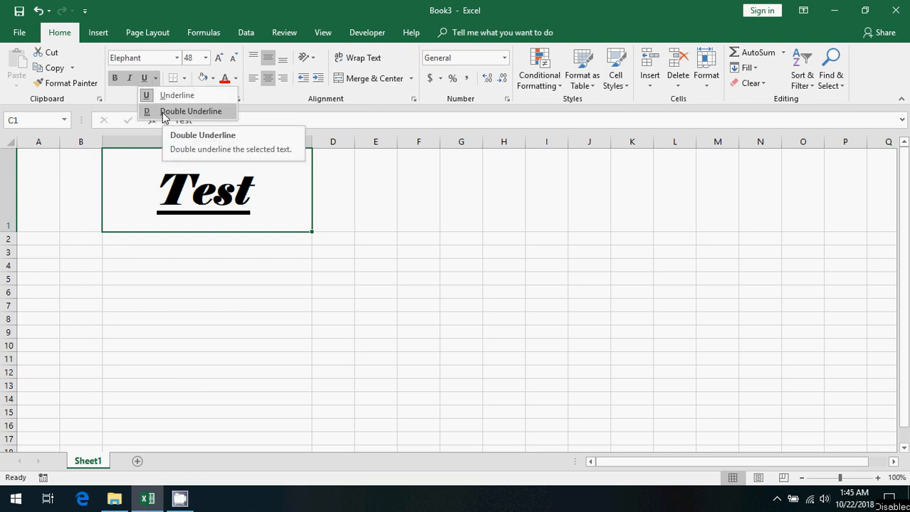
pyautogui.click(163, 113)
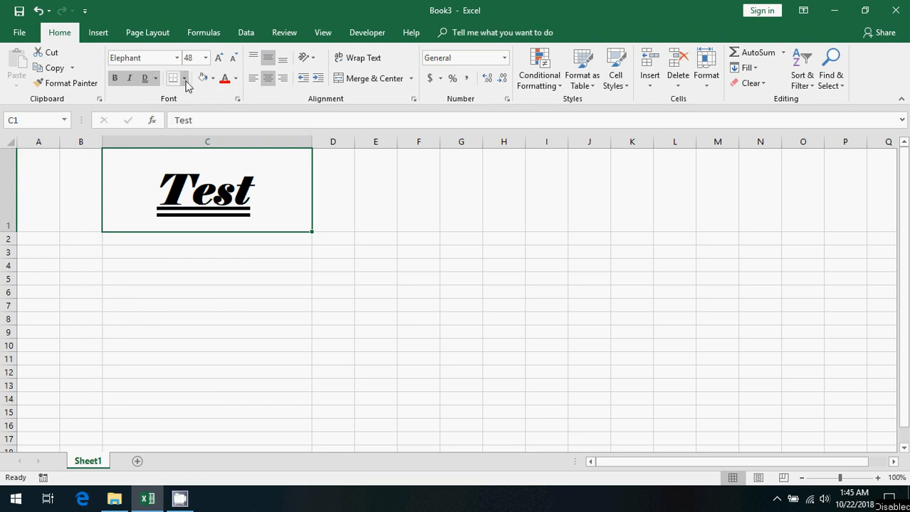
# Fill cell C1 with the standard dark blue and set its font color to white.
pyautogui.click(212, 78)
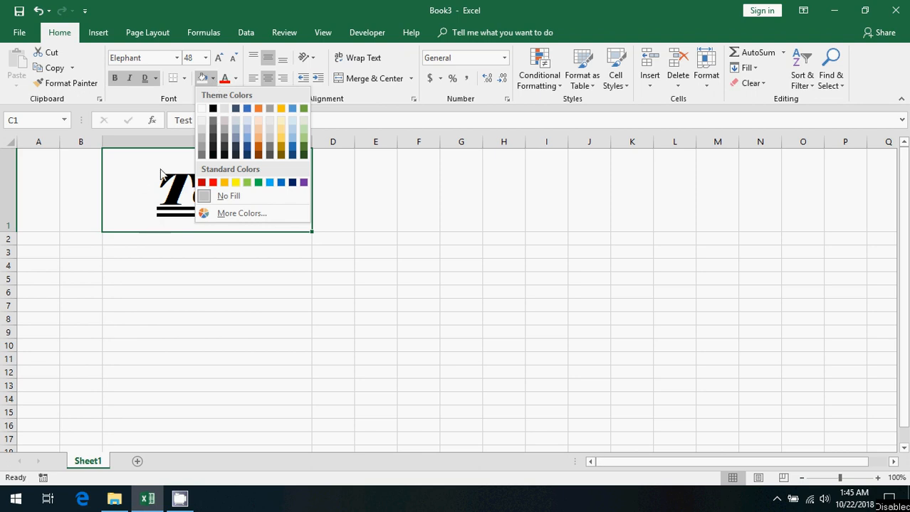
pyautogui.click(293, 183)
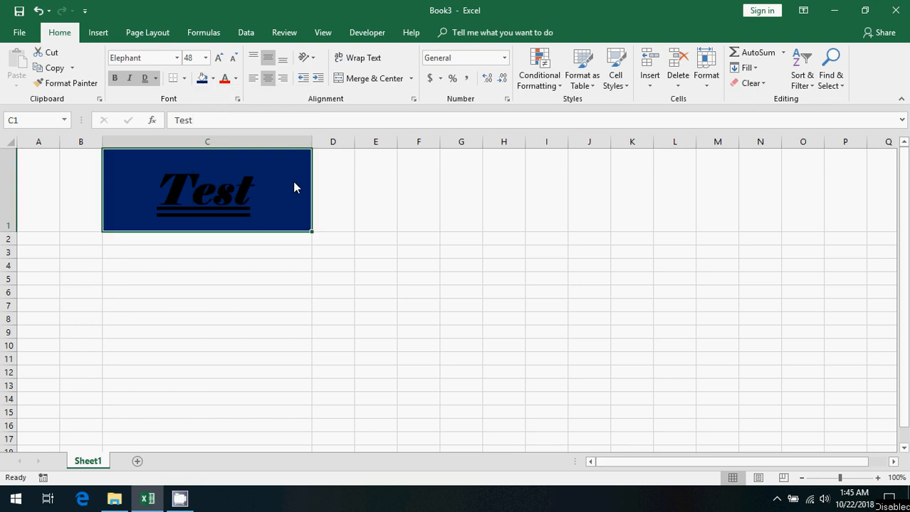
pyautogui.click(236, 79)
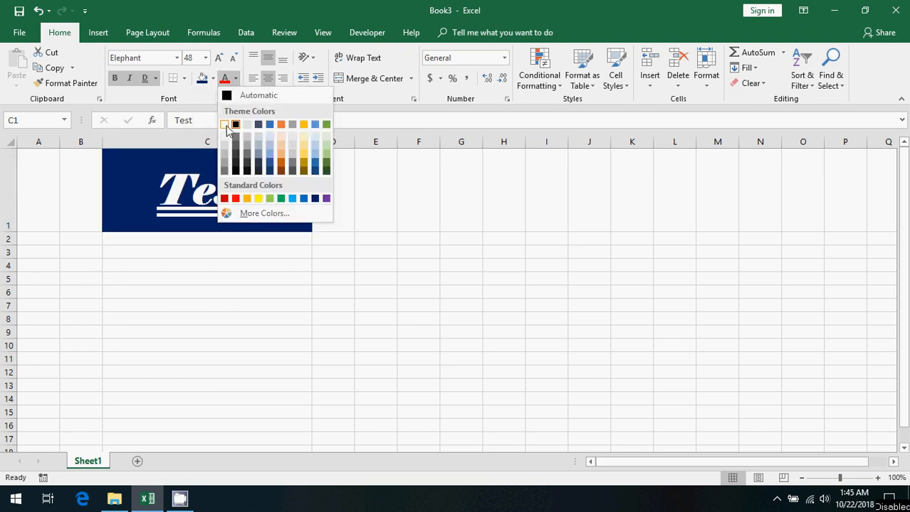
pyautogui.click(226, 126)
pyautogui.click(315, 276)
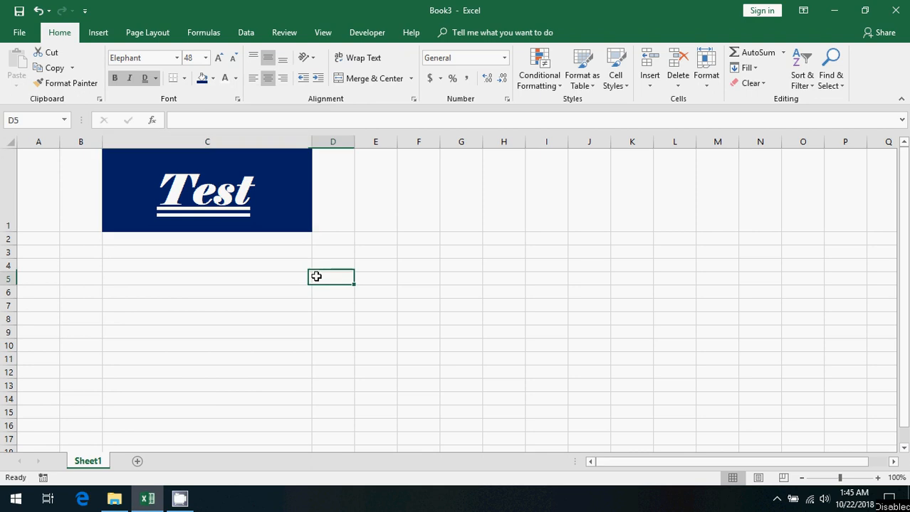
# Open the Format Cells font settings for cell C1 and look through the font color and underline options.
pyautogui.click(299, 200)
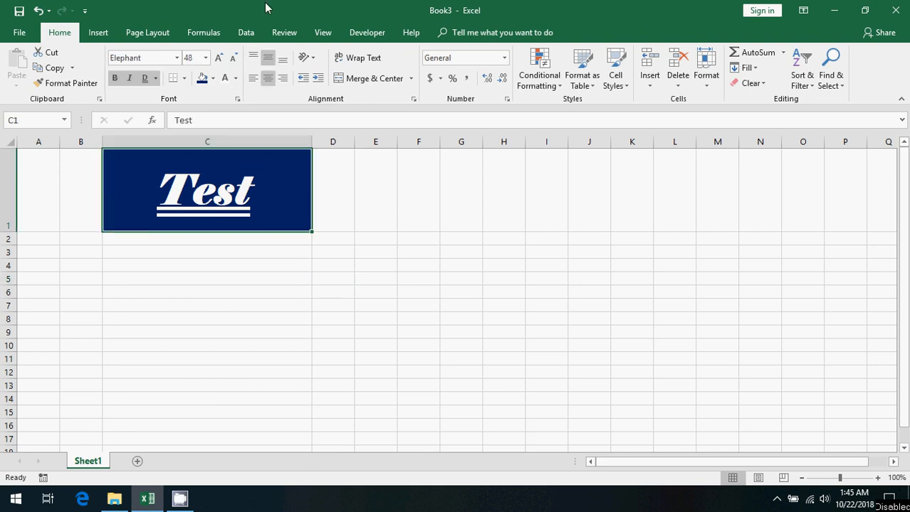
pyautogui.click(239, 100)
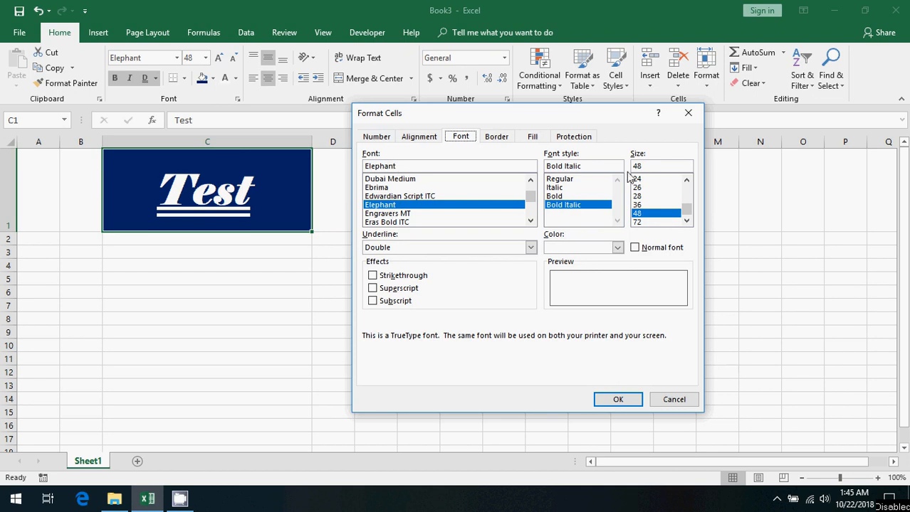
pyautogui.click(617, 247)
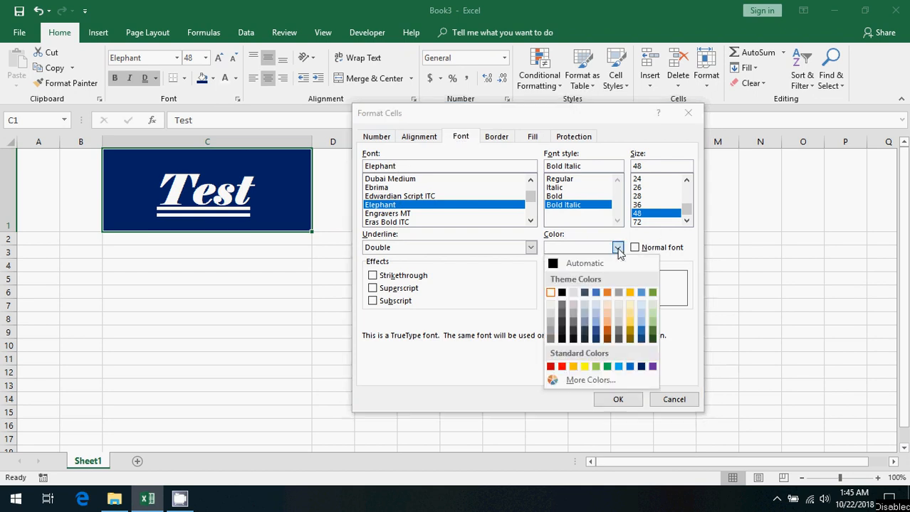
pyautogui.click(530, 247)
pyautogui.click(531, 248)
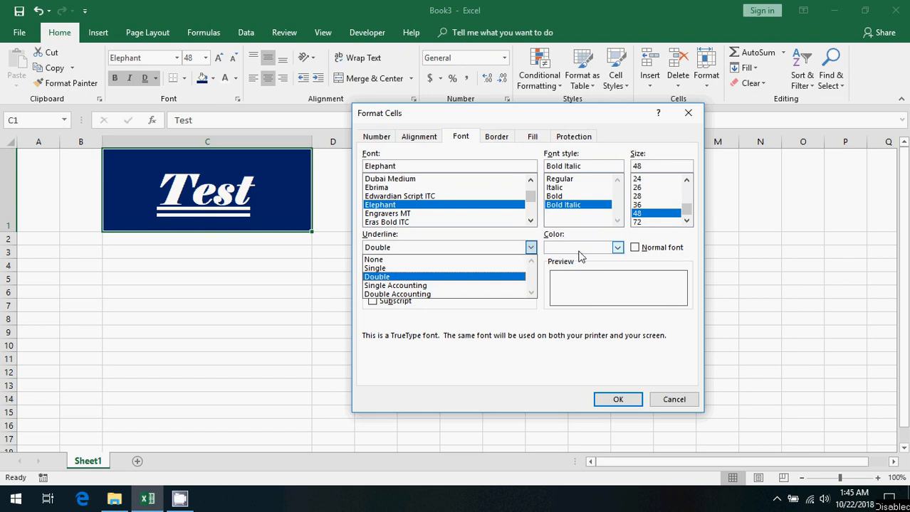
pyautogui.click(636, 256)
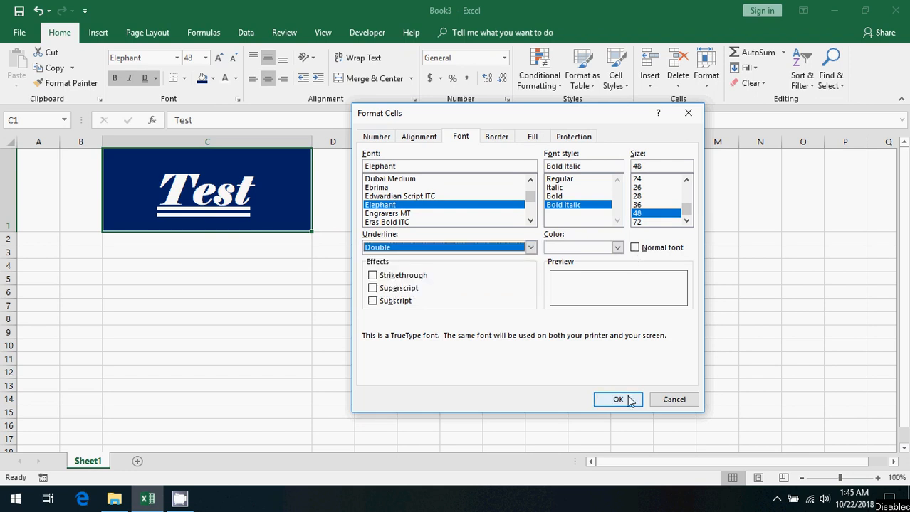
# Set the font of cell C1 to Calibri Light (Headings) with Bold style and size 36 in the Format Cells settings.
pyautogui.moveTo(530, 201); pyautogui.dragTo(529, 193)
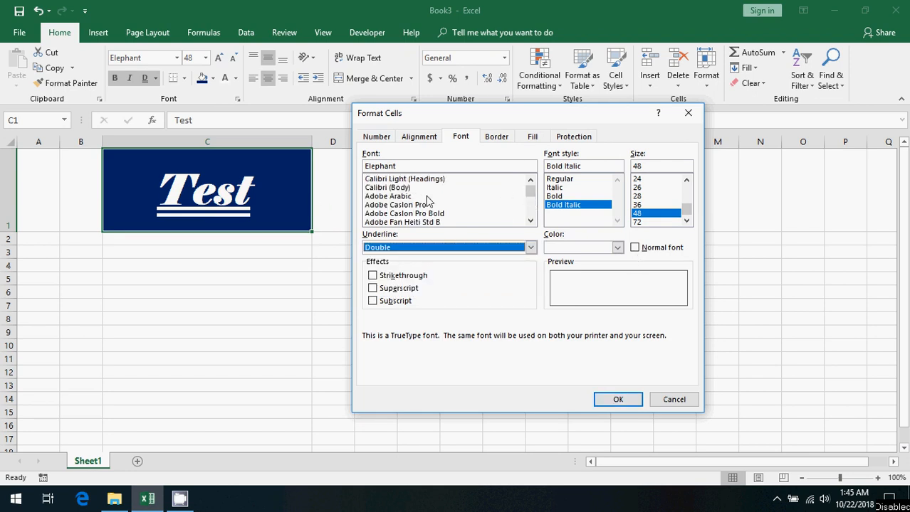
pyautogui.click(404, 180)
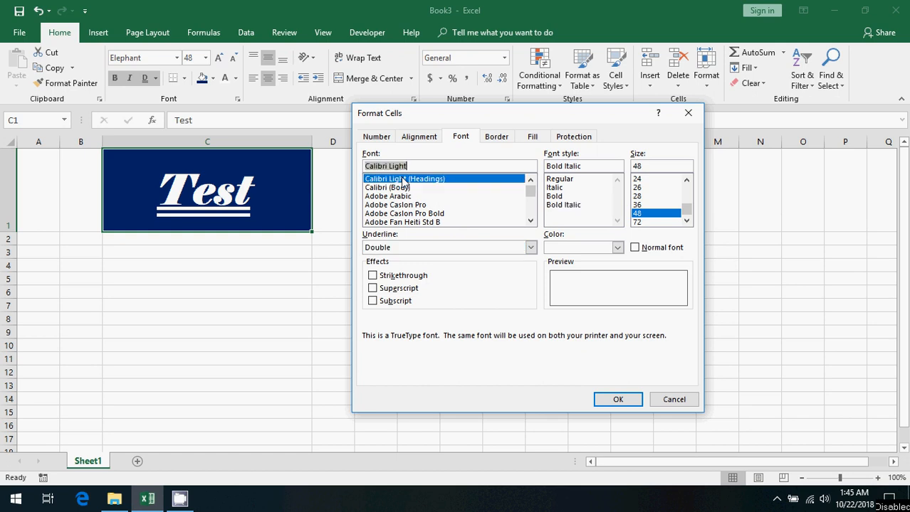
pyautogui.click(555, 196)
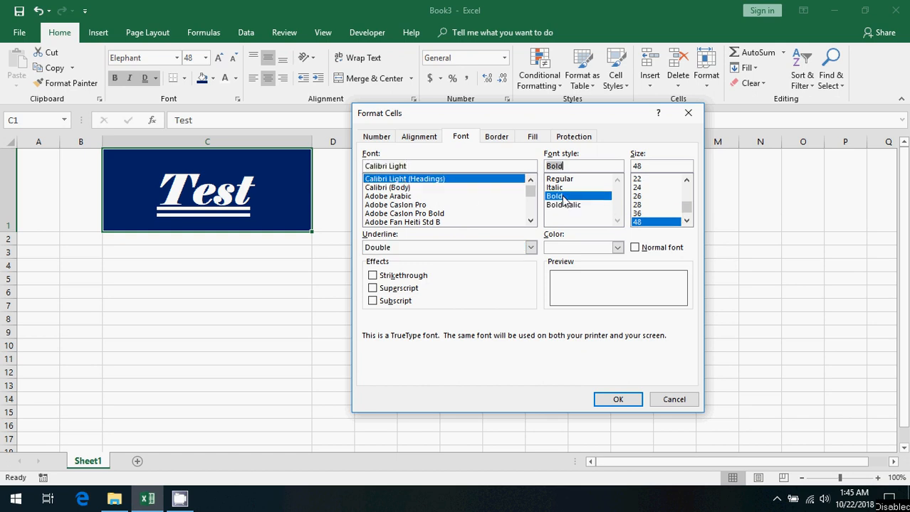
pyautogui.click(687, 205)
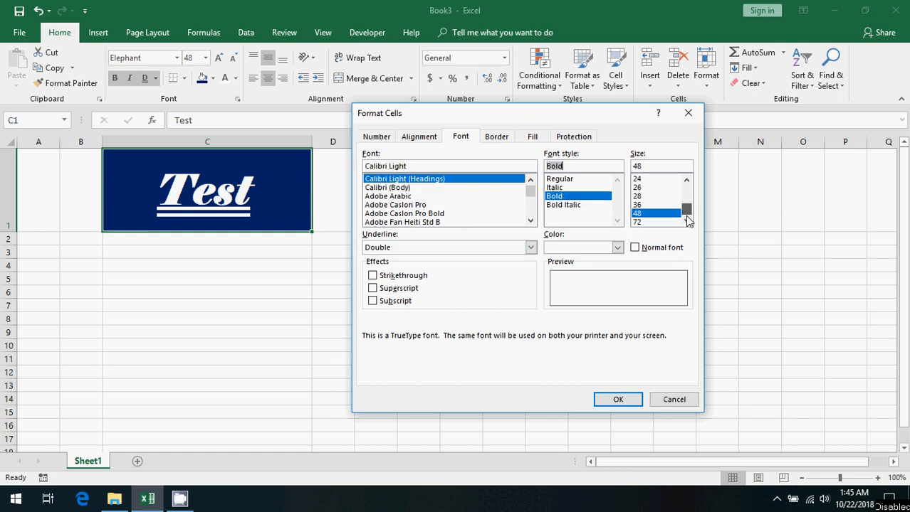
pyautogui.click(644, 206)
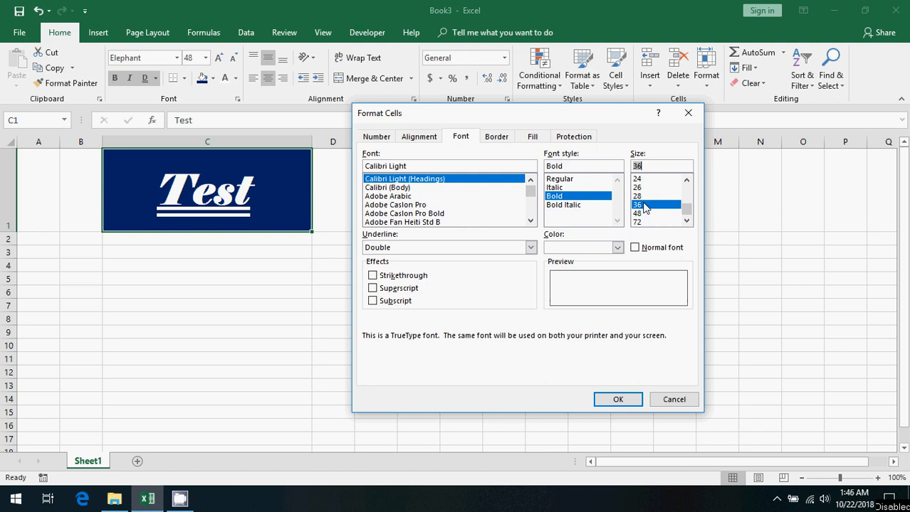
# Choose a Single underline and the standard red font color for cell C1.
pyautogui.click(531, 248)
pyautogui.click(420, 267)
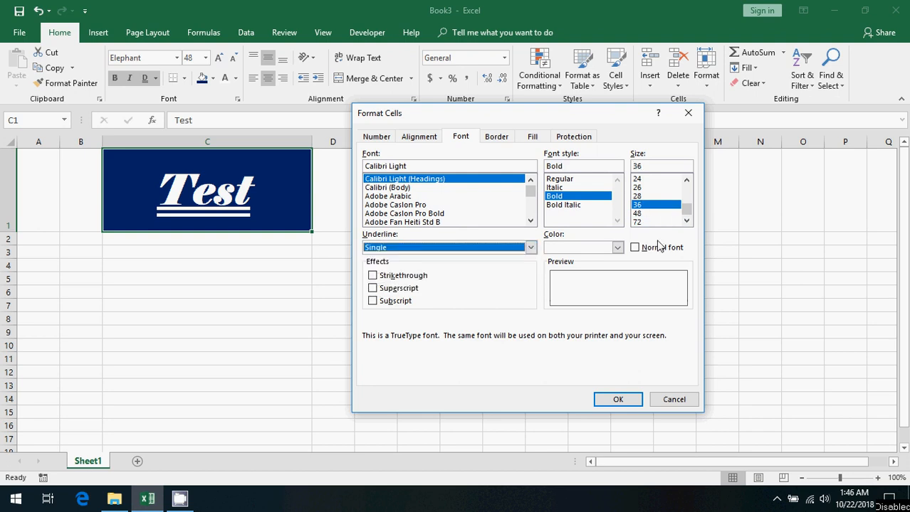
pyautogui.click(617, 248)
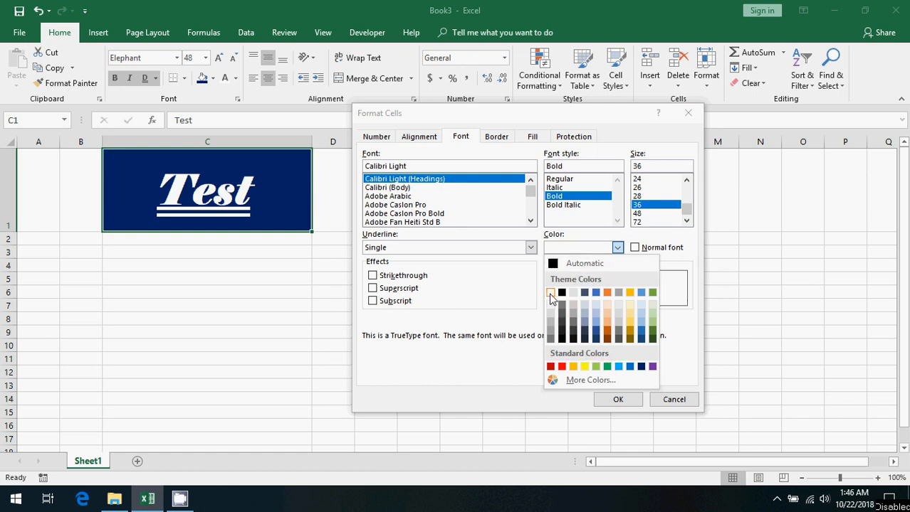
pyautogui.click(562, 367)
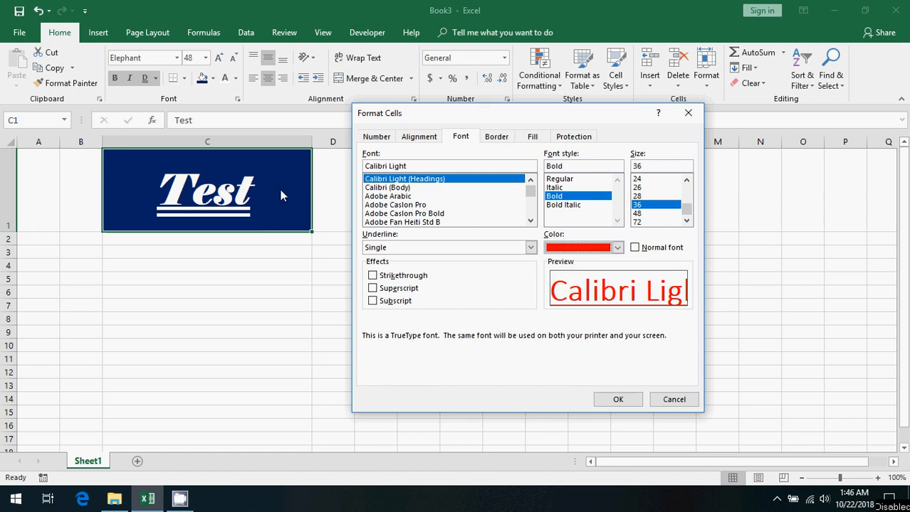
# Choose the lightest orange background fill for cell C1, recheck the font color choices and apply the formatting.
pyautogui.click(532, 137)
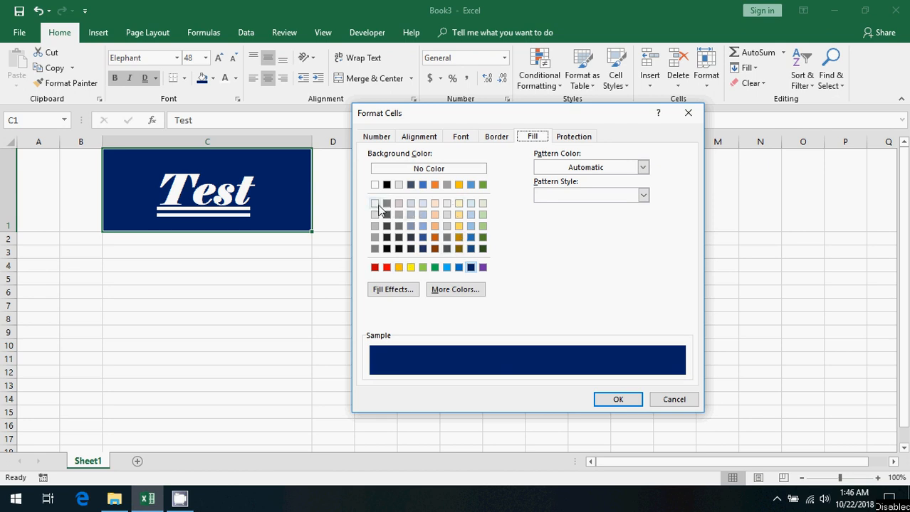
pyautogui.click(435, 203)
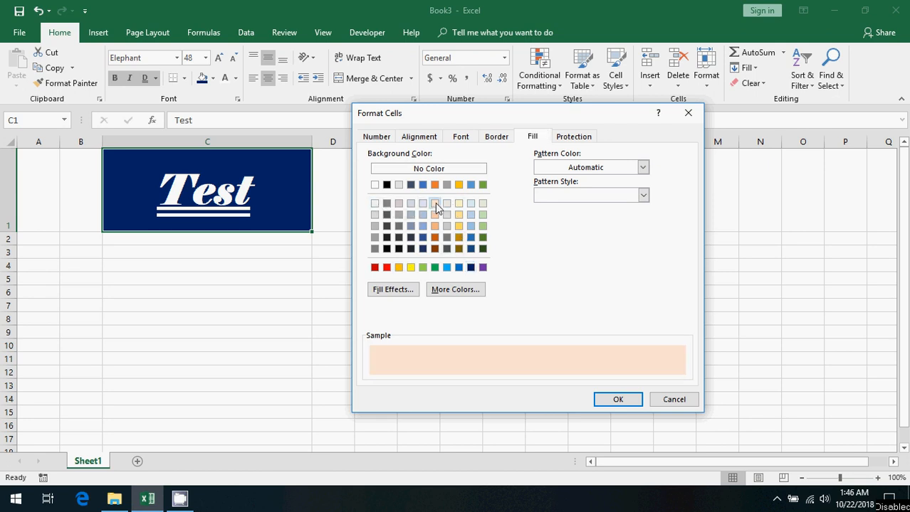
pyautogui.click(496, 137)
pyautogui.click(461, 137)
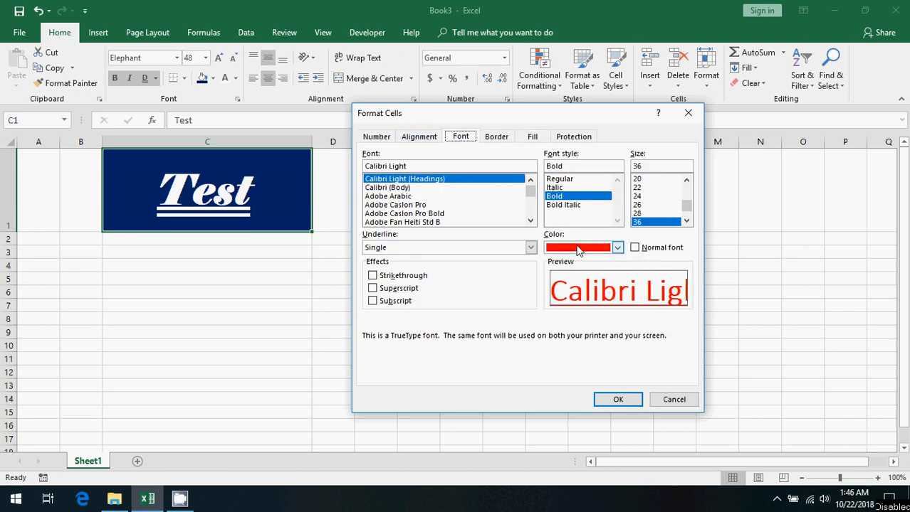
pyautogui.click(605, 251)
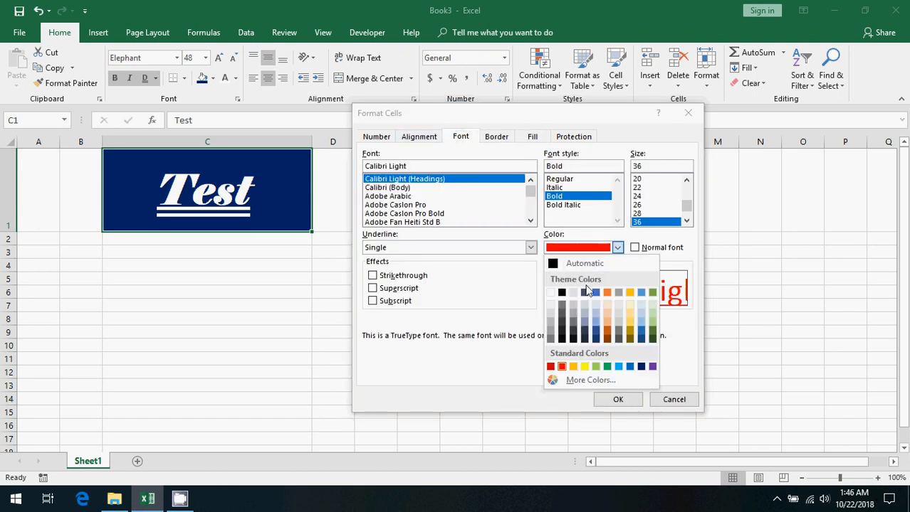
pyautogui.click(672, 267)
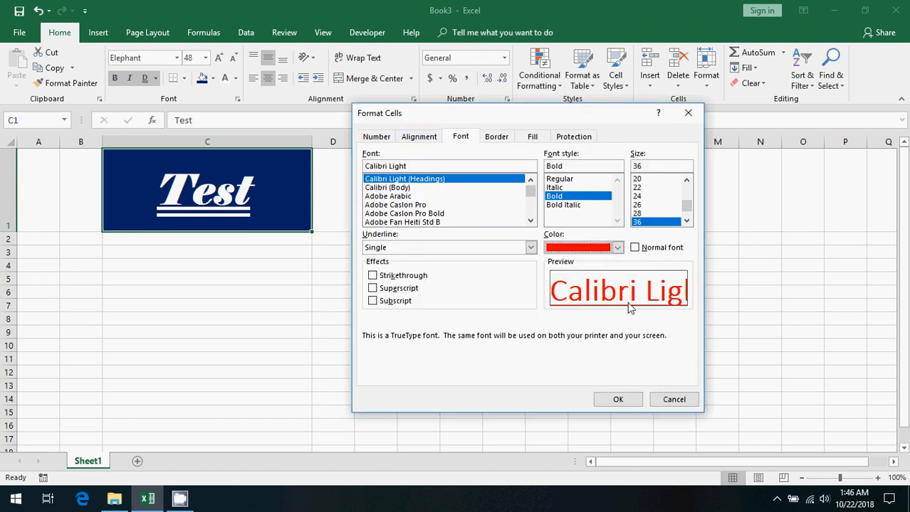
pyautogui.click(618, 400)
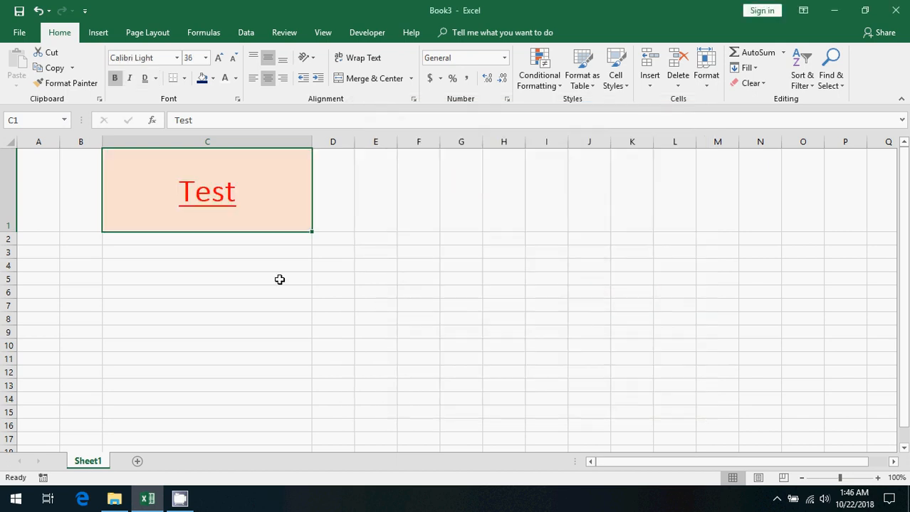
# Remove the underline from the text in cell C1.
pyautogui.click(260, 276)
pyautogui.click(246, 220)
pyautogui.click(157, 79)
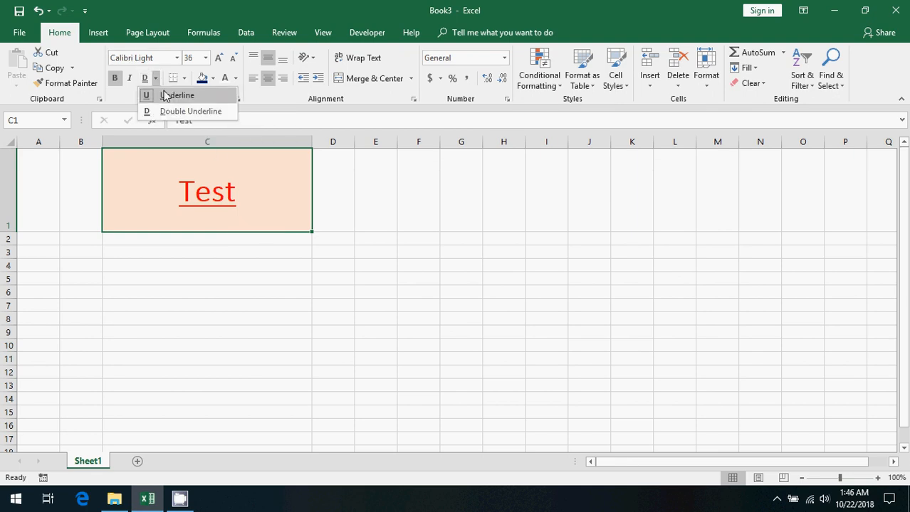
pyautogui.click(164, 95)
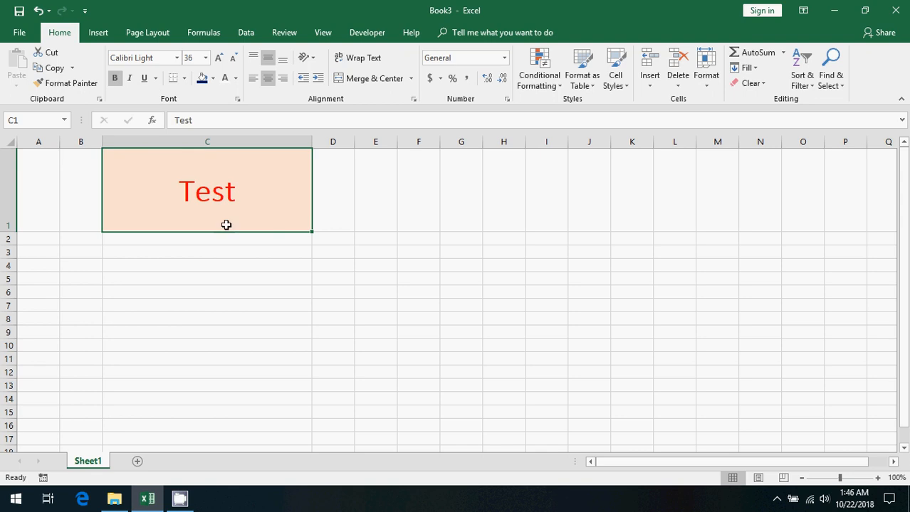
# Apply the Strikethrough effect to the text in cell C1 through the Format Cells font settings.
pyautogui.click(203, 252)
pyautogui.click(212, 196)
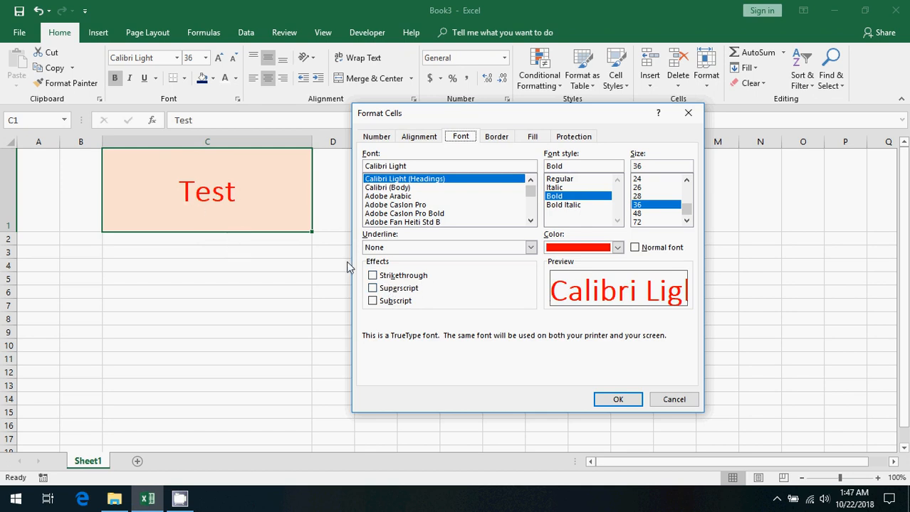
pyautogui.click(372, 277)
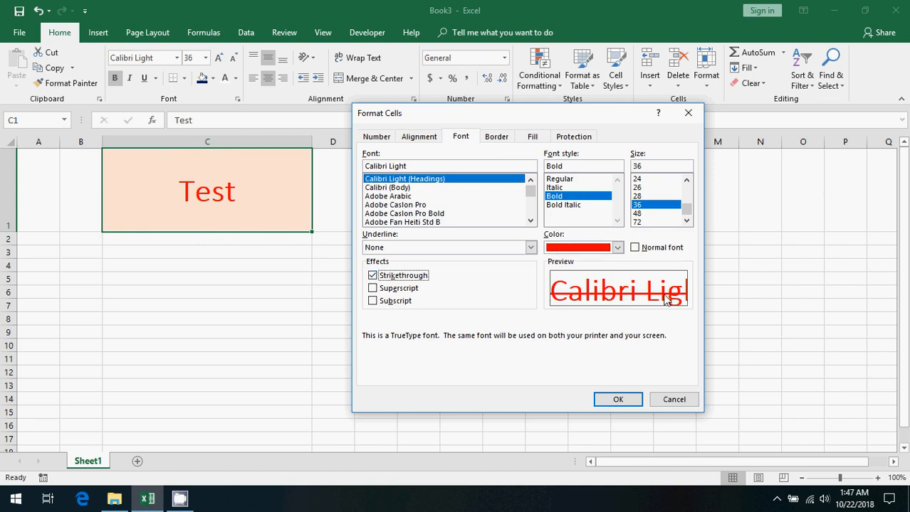
pyautogui.click(614, 400)
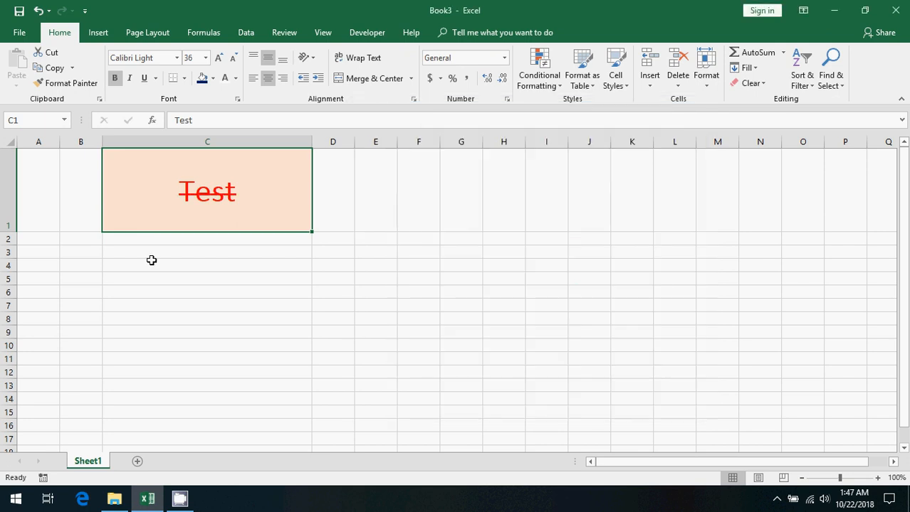
# Replace the text in cell C1 with "Test Done" and reselect the cell.
pyautogui.click(152, 261)
pyautogui.click(224, 196)
pyautogui.doubleClick(245, 194)
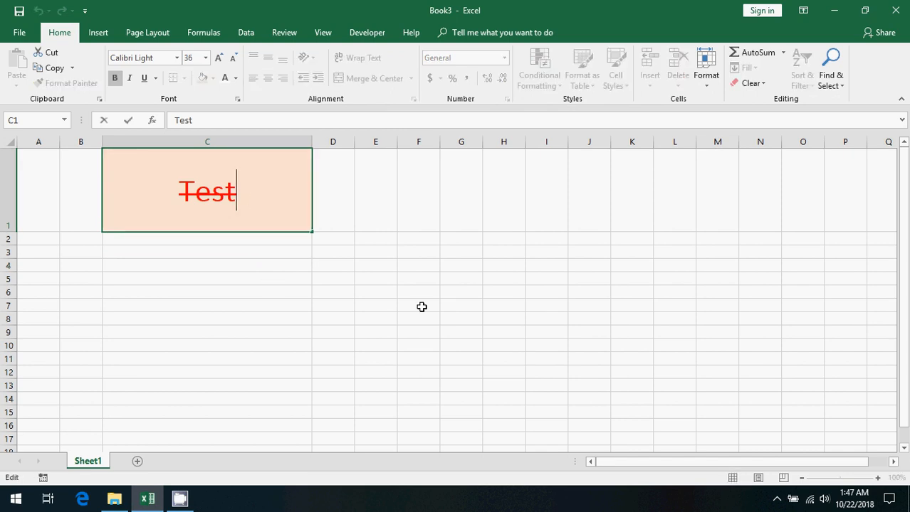
pyautogui.press('BackSpace')
pyautogui.press('BackSpace')
pyautogui.press('BackSpace')
pyautogui.press('BackSpace')
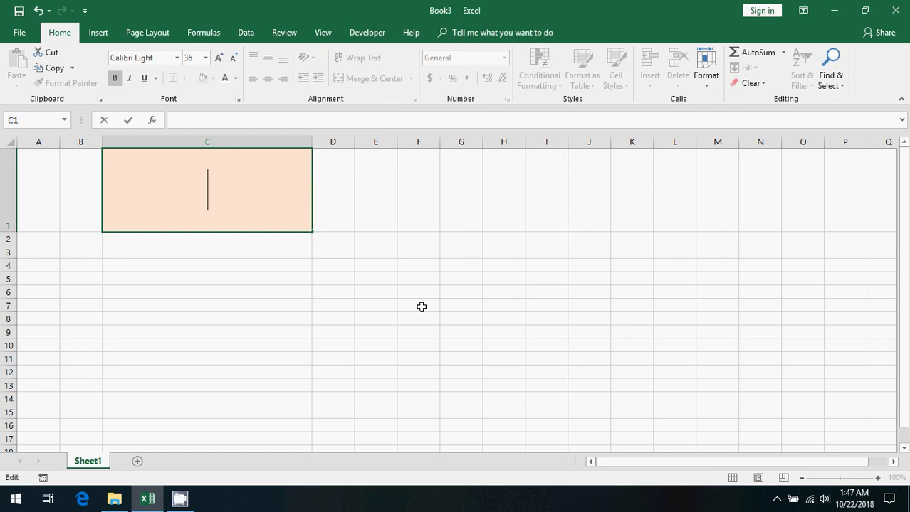
pyautogui.write('Test ')
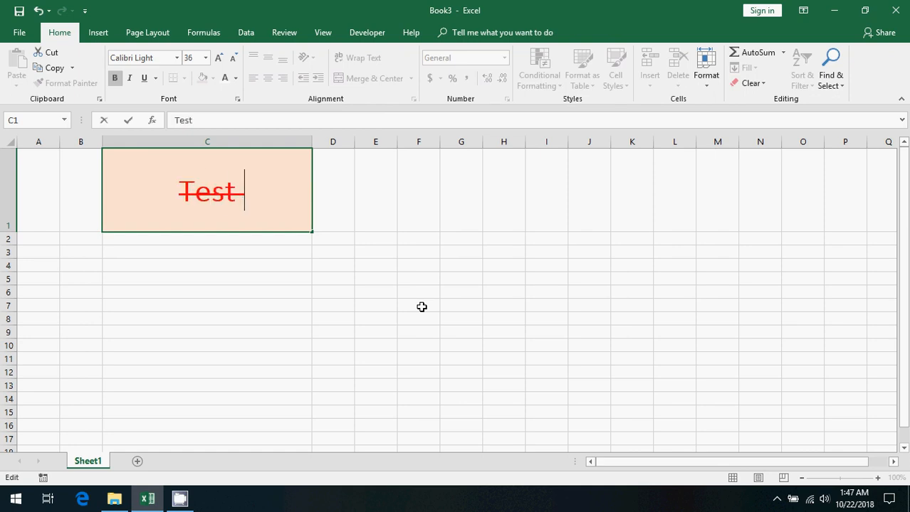
pyautogui.write('Done')
pyautogui.press('Return')
pyautogui.press('Up')
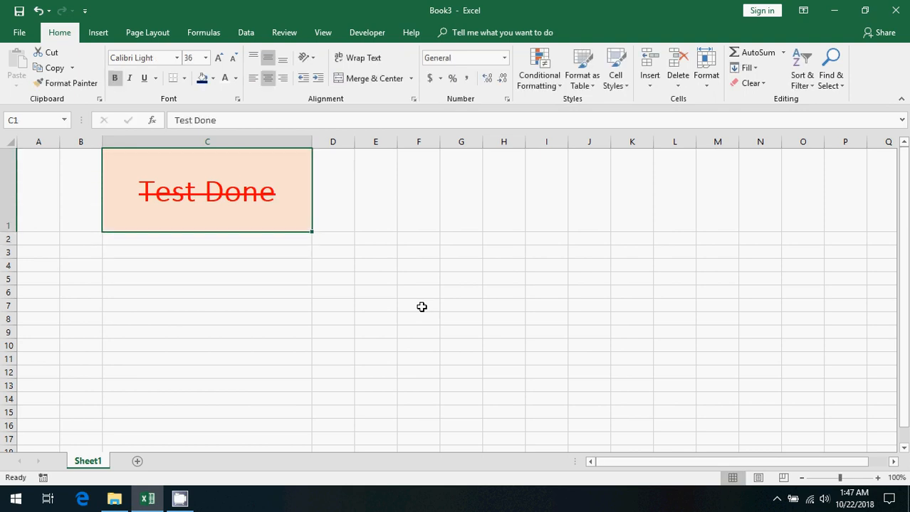
pyautogui.doubleClick(256, 200)
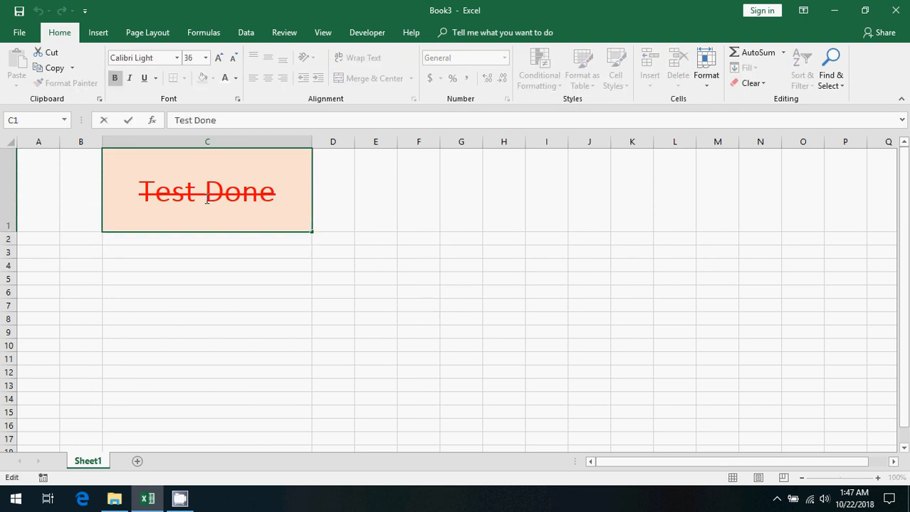
pyautogui.moveTo(204, 198)
pyautogui.mouseDown()
pyautogui.moveTo(274, 197)
pyautogui.moveTo(207, 193)
pyautogui.mouseUp()
pyautogui.click(288, 209)
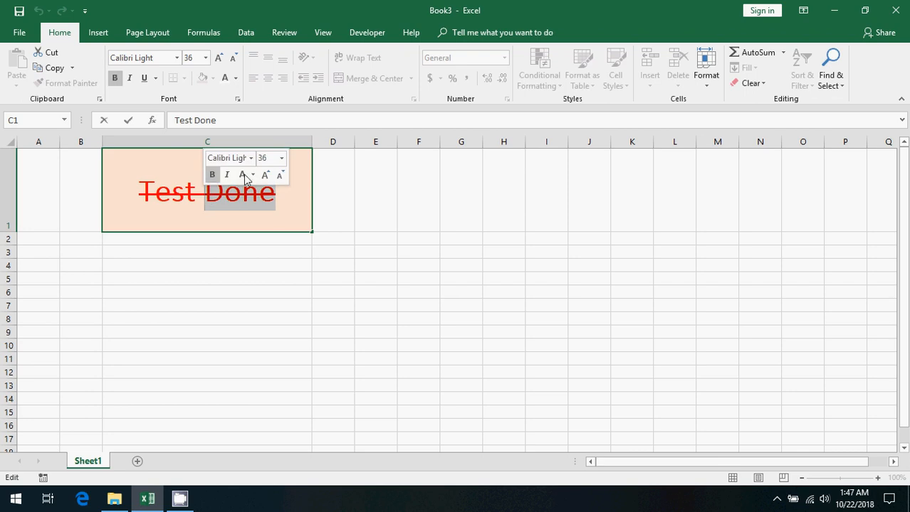
pyautogui.click(278, 214)
pyautogui.click(346, 204)
# Remove the Strikethrough effect from only the word "Done" in cell C1.
pyautogui.click(243, 197)
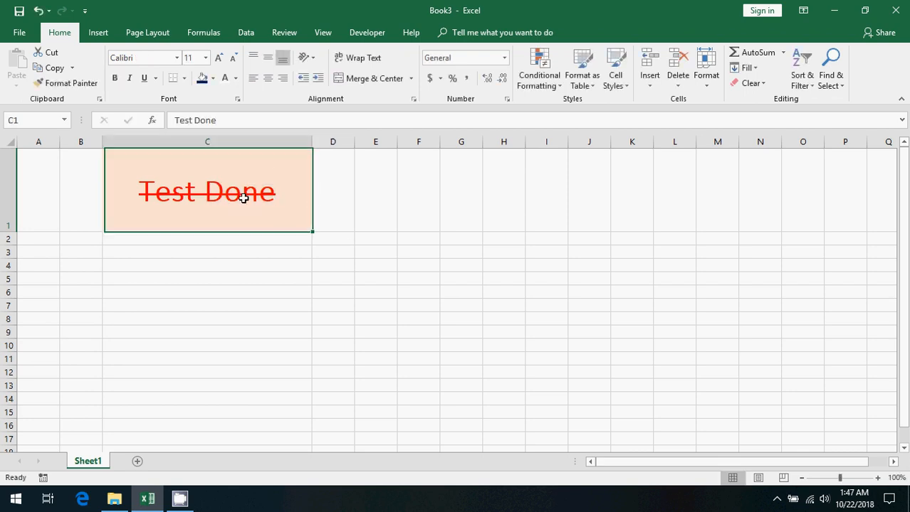
pyautogui.click(217, 120)
pyautogui.moveTo(216, 120); pyautogui.dragTo(196, 121)
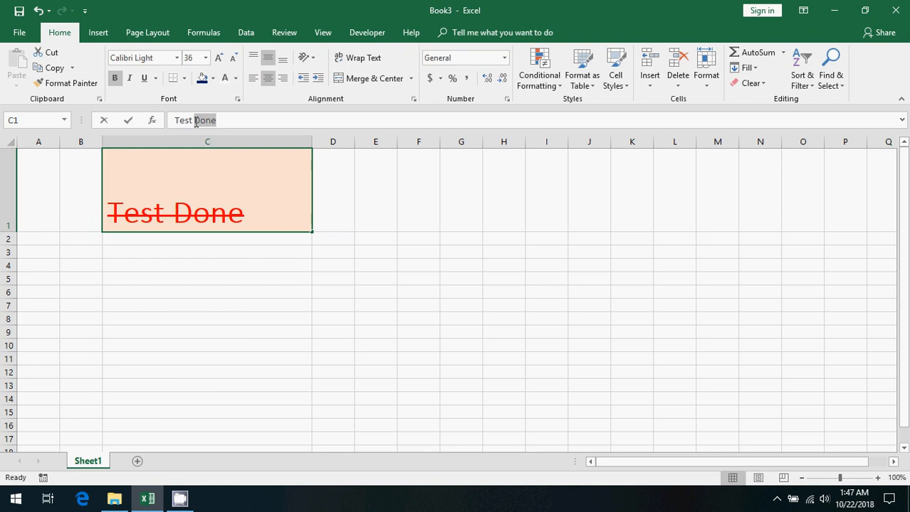
pyautogui.click(238, 99)
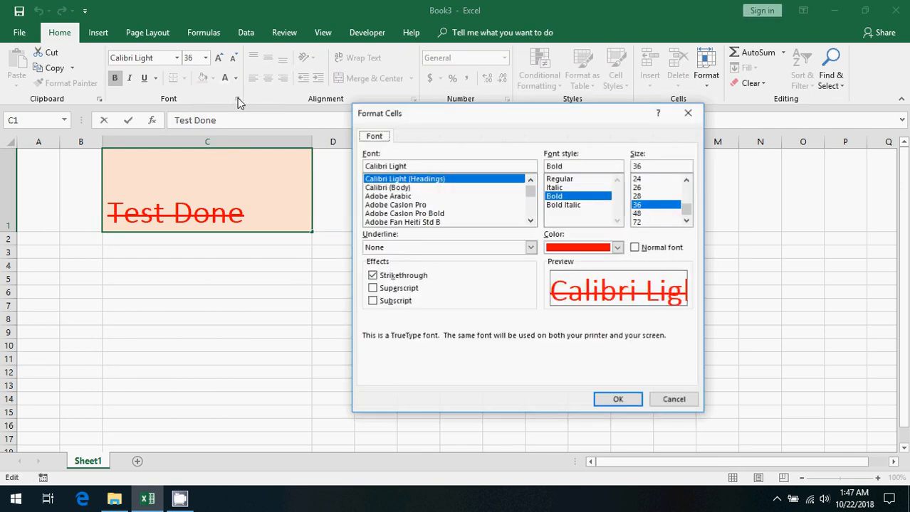
pyautogui.click(384, 283)
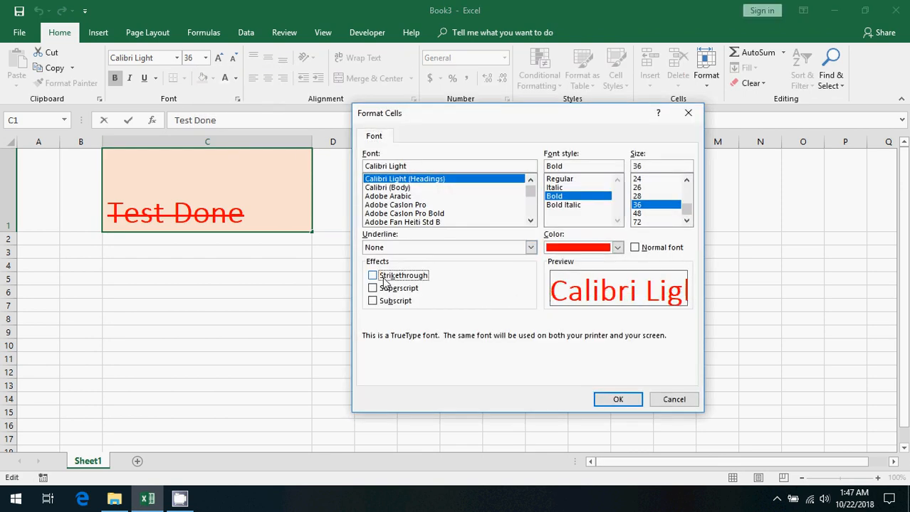
pyautogui.click(614, 399)
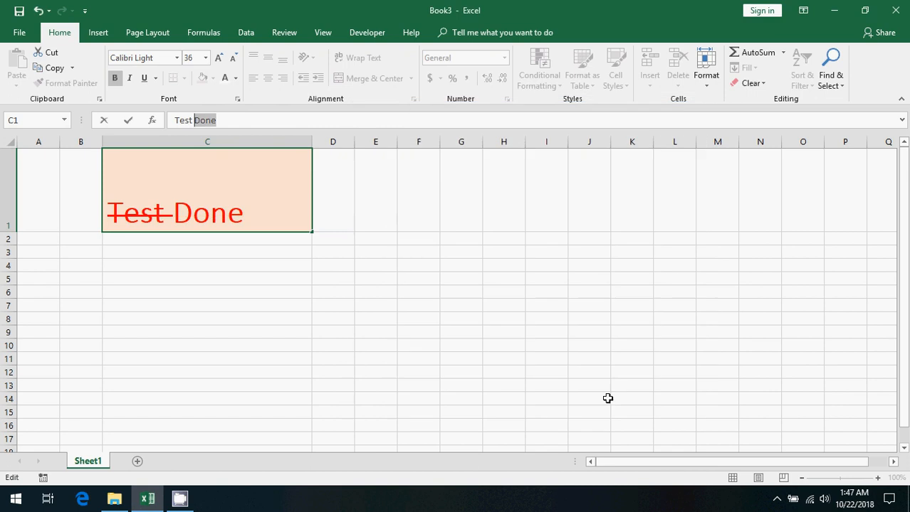
# Finish editing the partially formatted text in cell C1 and reselect the cell.
pyautogui.click(199, 276)
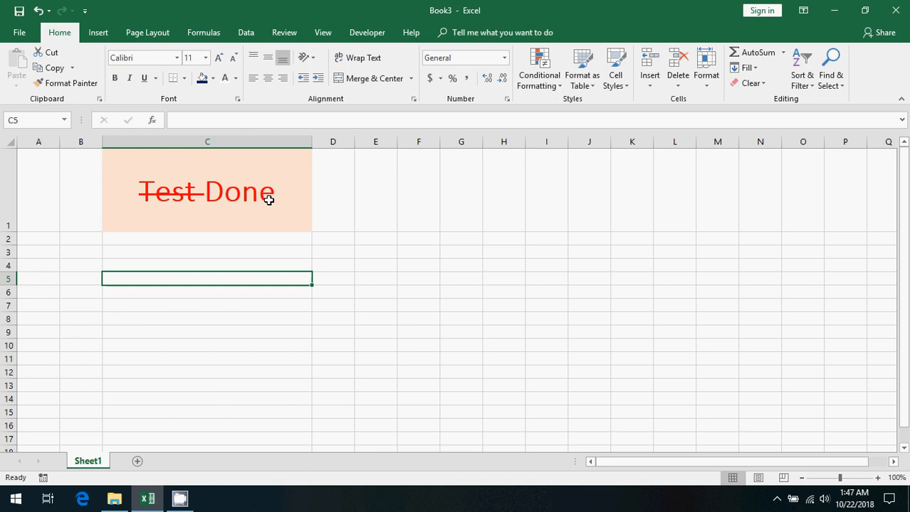
pyautogui.click(215, 237)
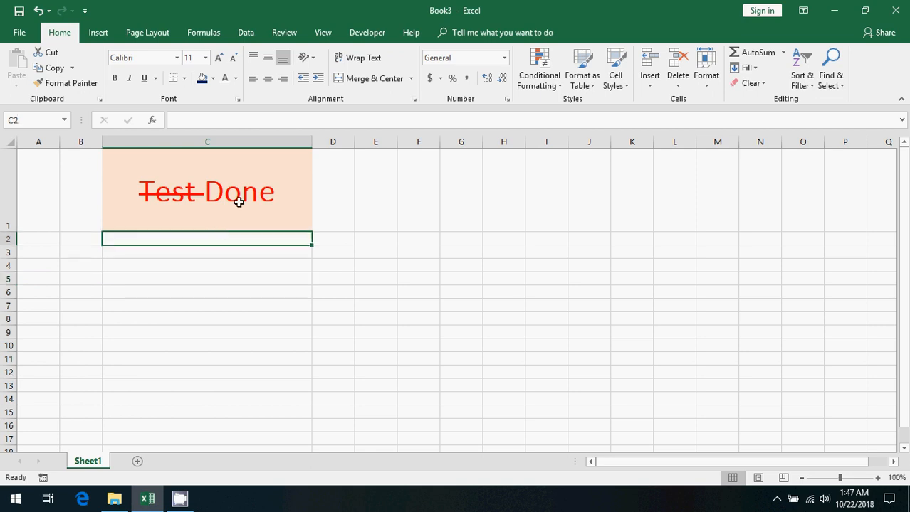
pyautogui.click(279, 196)
pyautogui.click(336, 201)
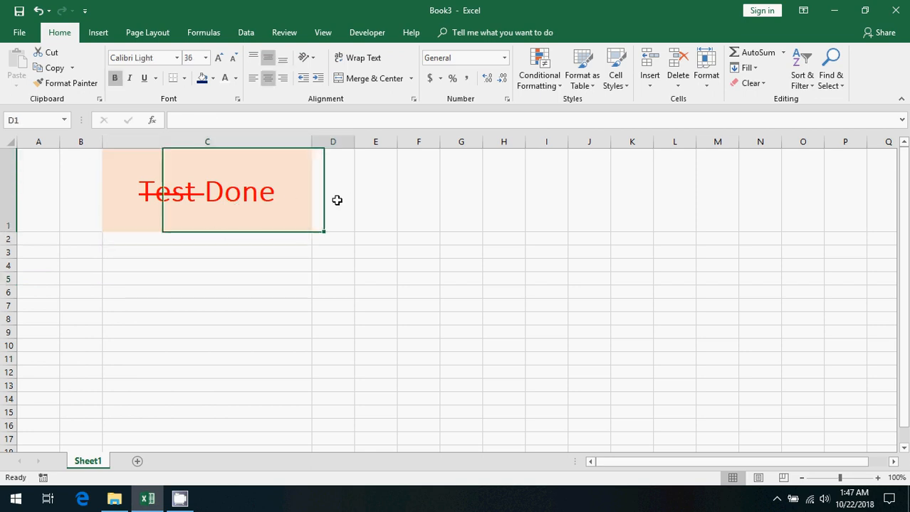
pyautogui.click(217, 215)
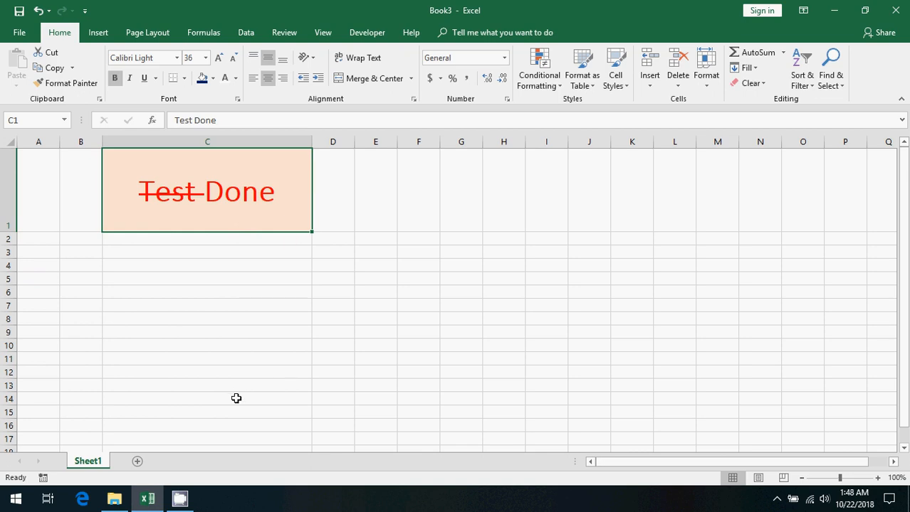
pyautogui.moveTo(183, 500)
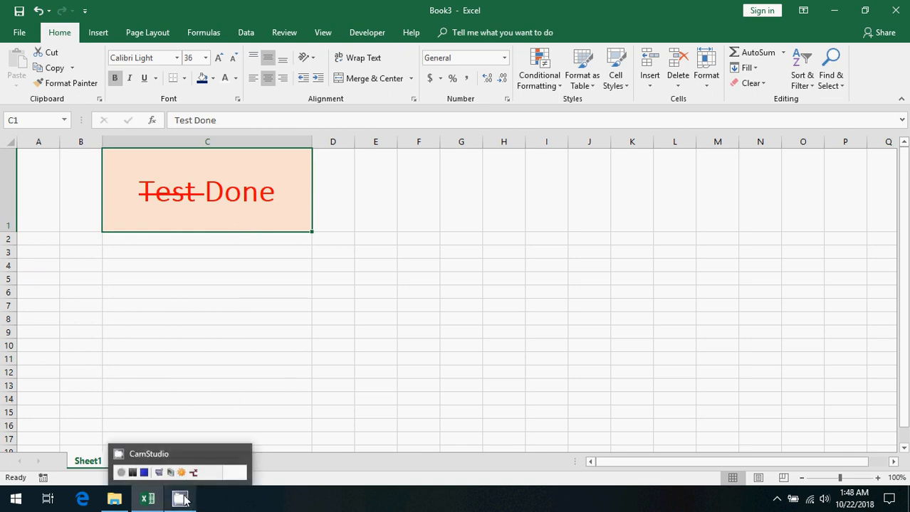
pyautogui.click(250, 248)
pyautogui.click(261, 204)
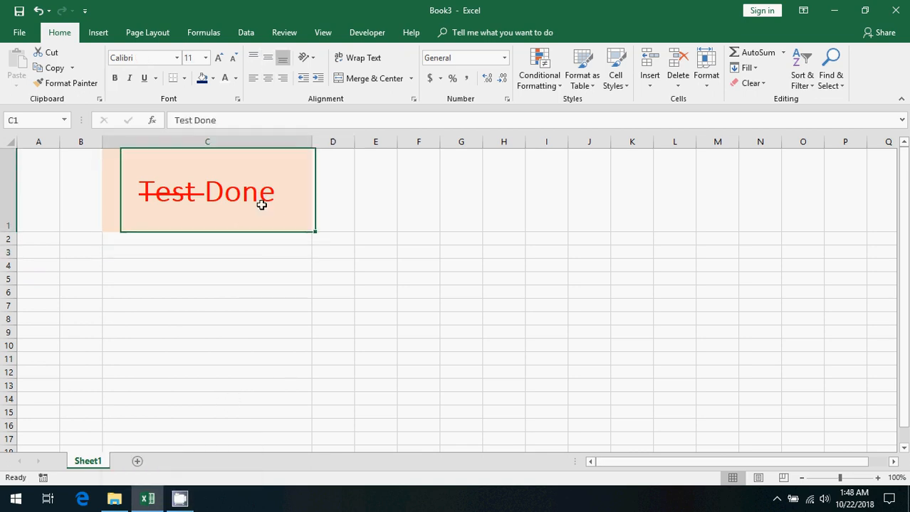
pyautogui.click(182, 501)
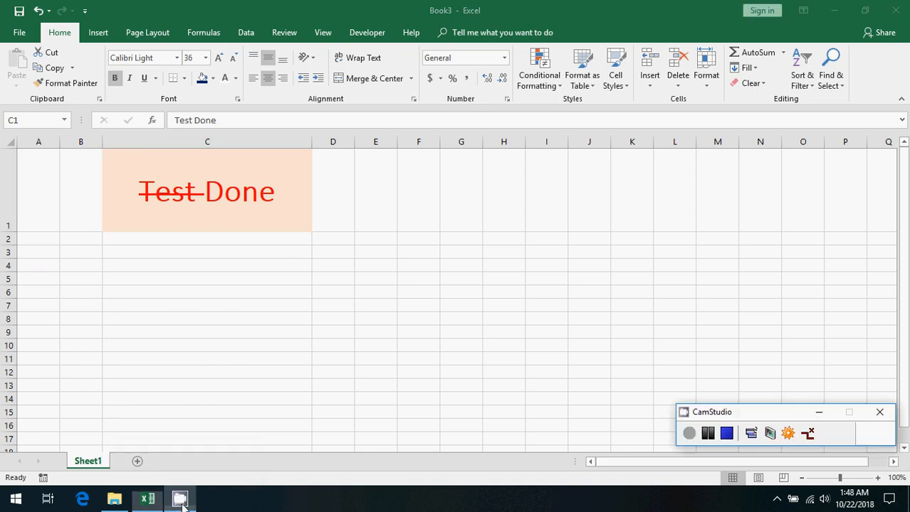